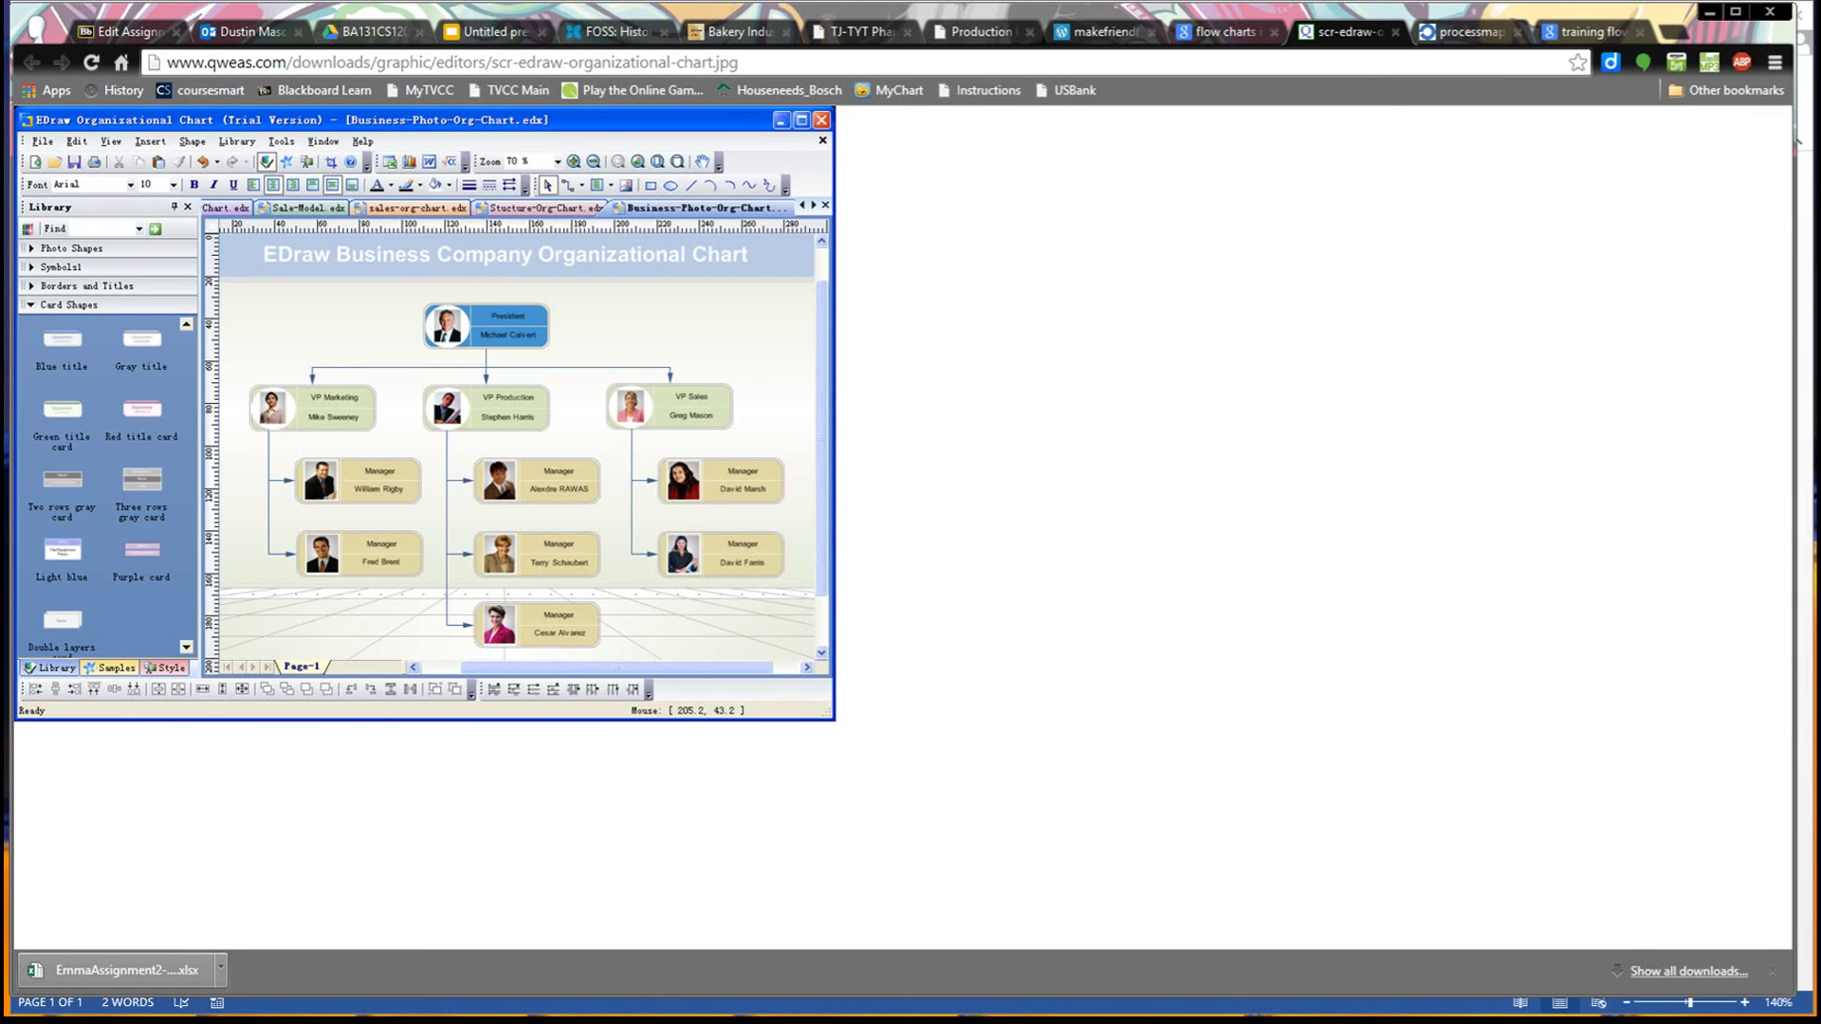
# Switch to Word and insert a Step Up Process SmartArt graphic into the blank document.
pyautogui.hotkey('alt', 'Tab')
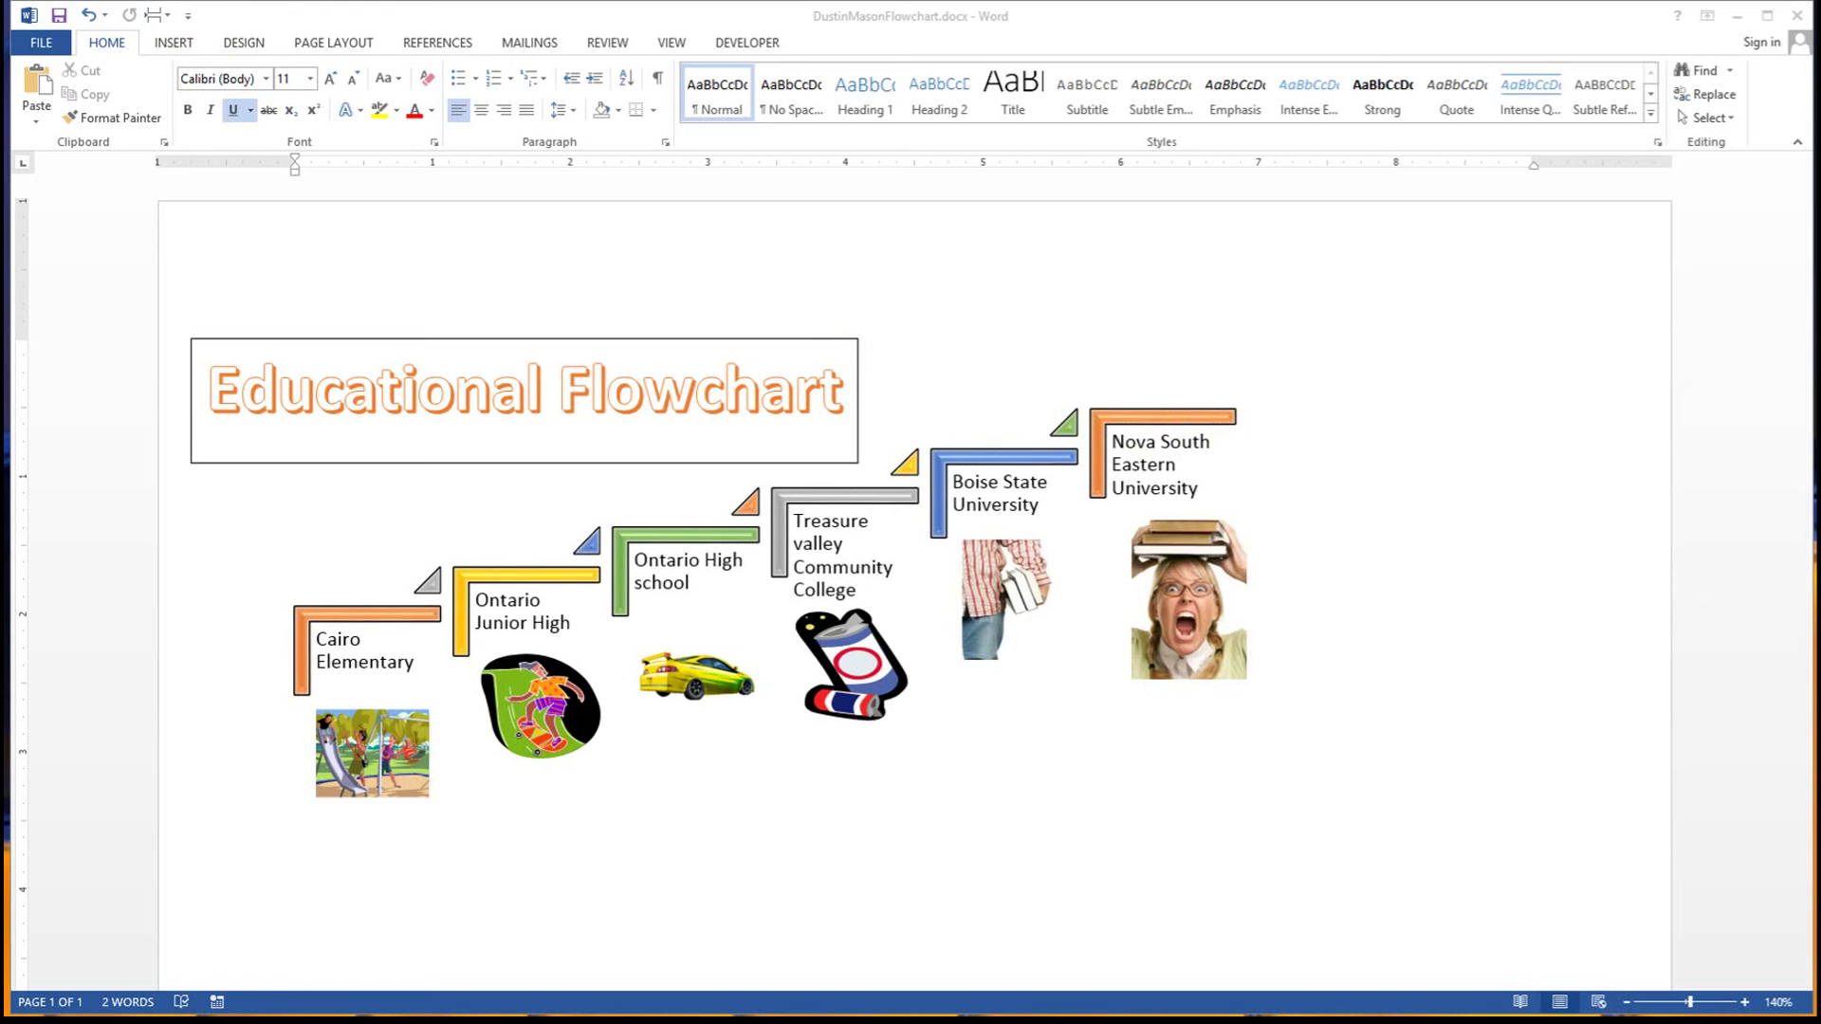
pyautogui.click(174, 43)
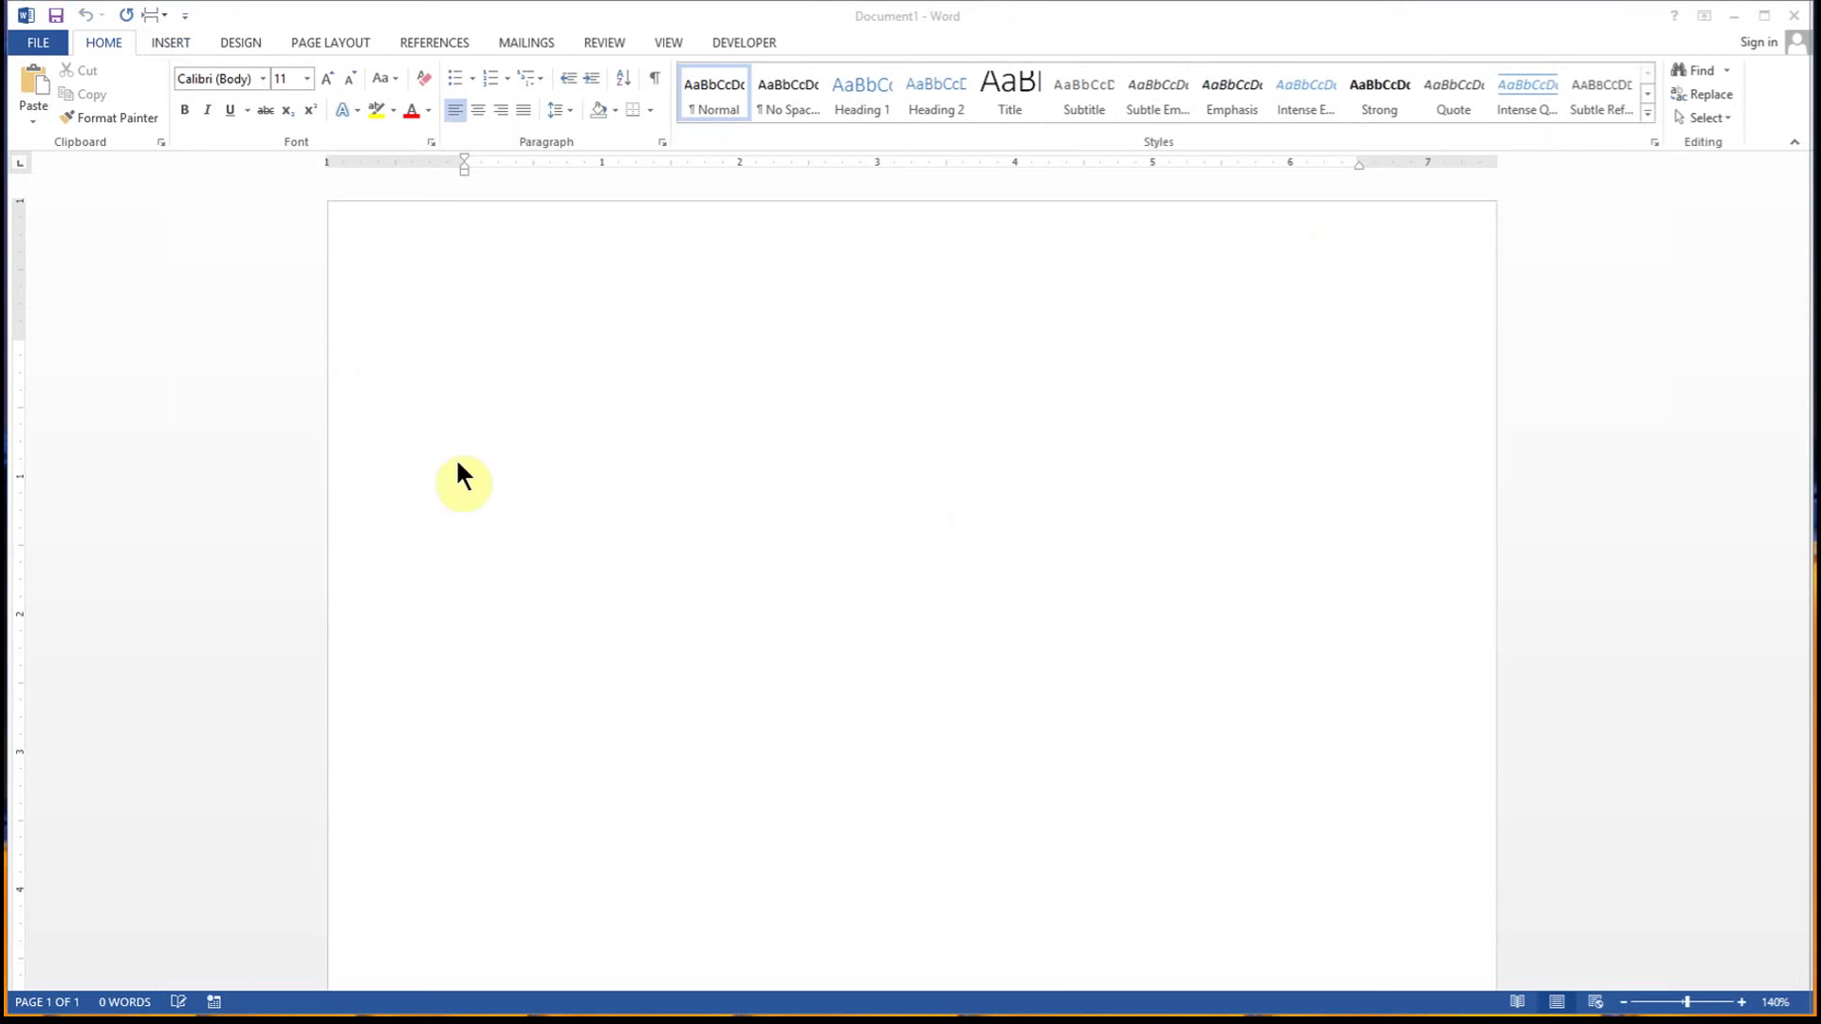
pyautogui.click(156, 38)
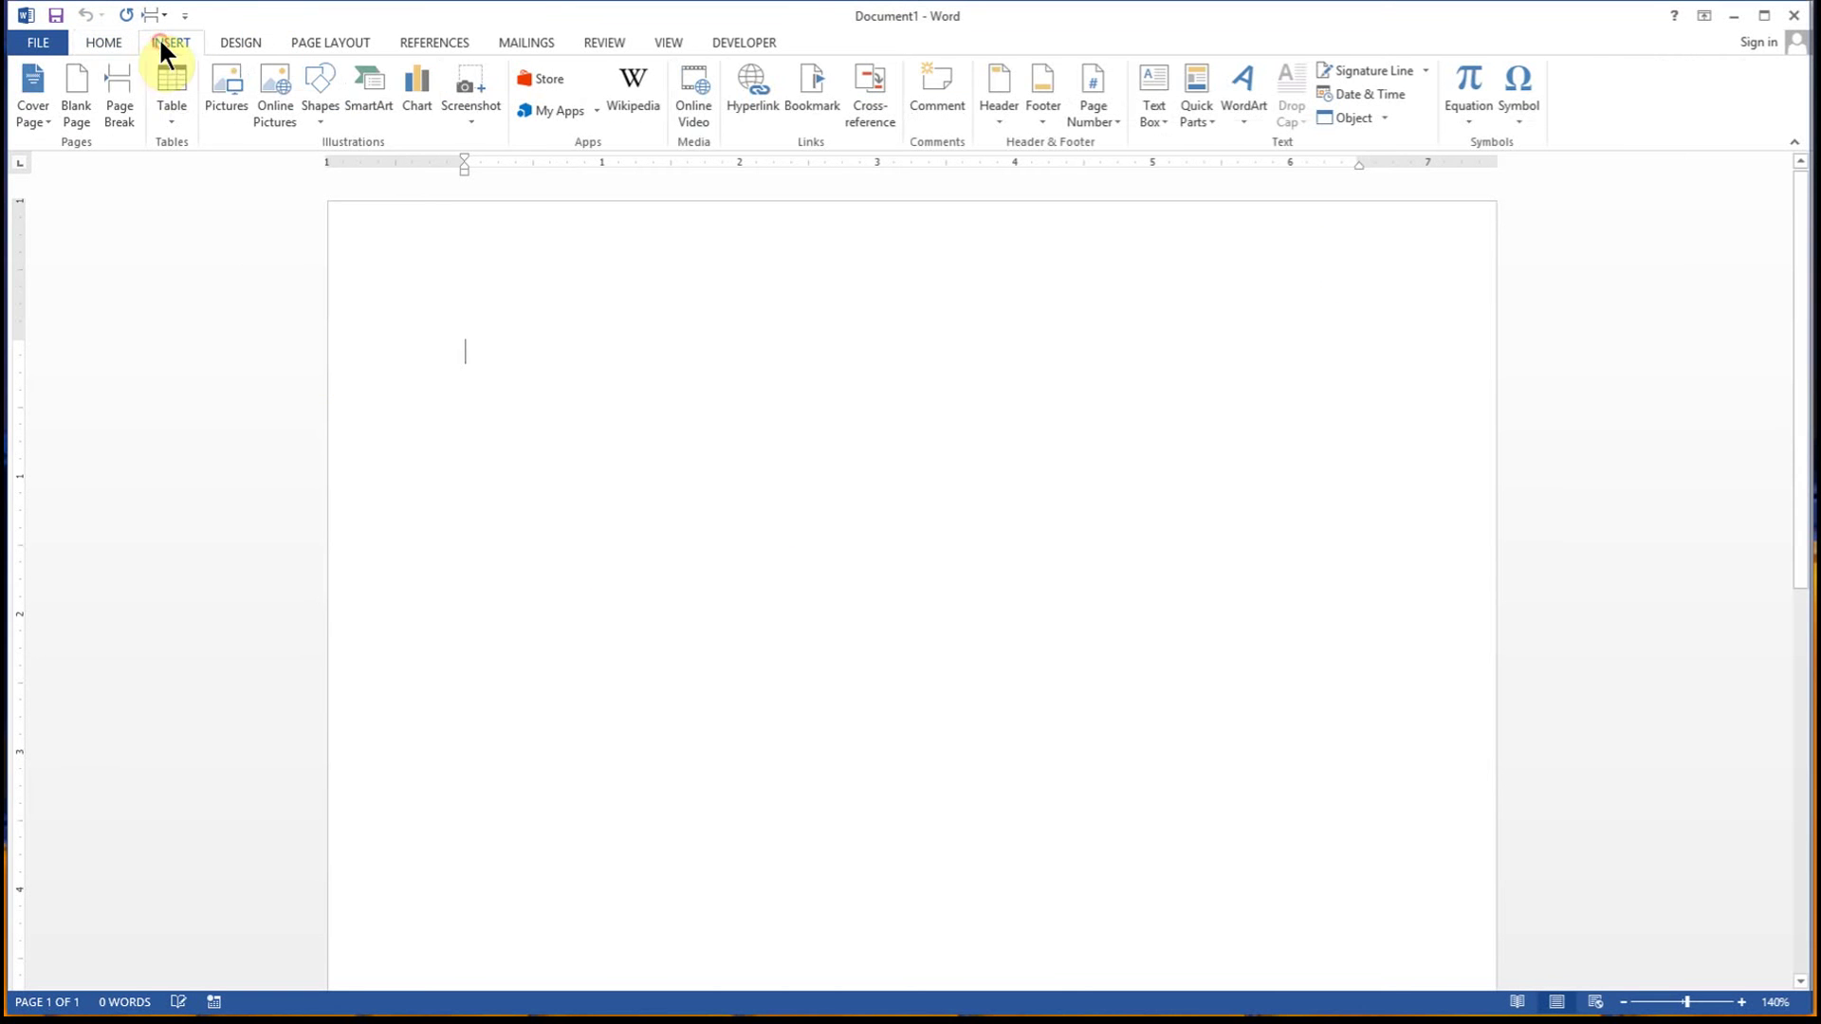
pyautogui.click(376, 95)
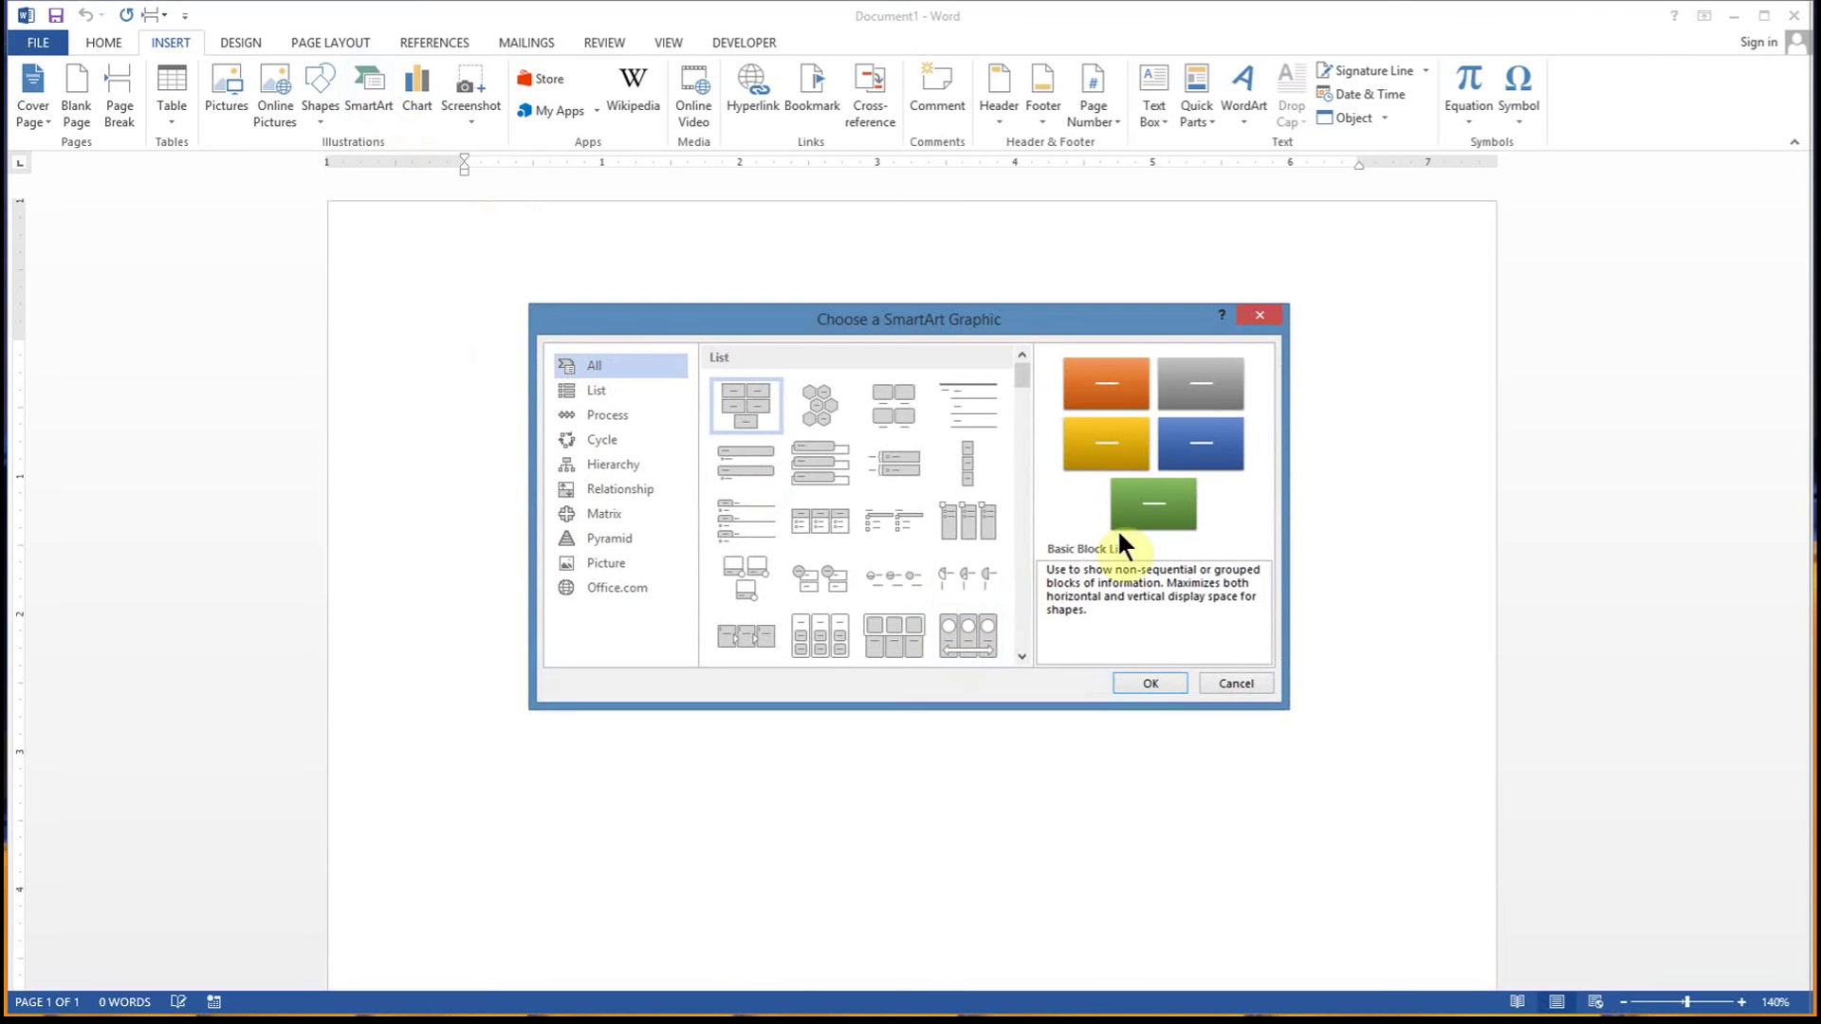
pyautogui.click(1021, 655)
pyautogui.moveTo(1022, 654); pyautogui.dragTo(1022, 655)
pyautogui.click(821, 503)
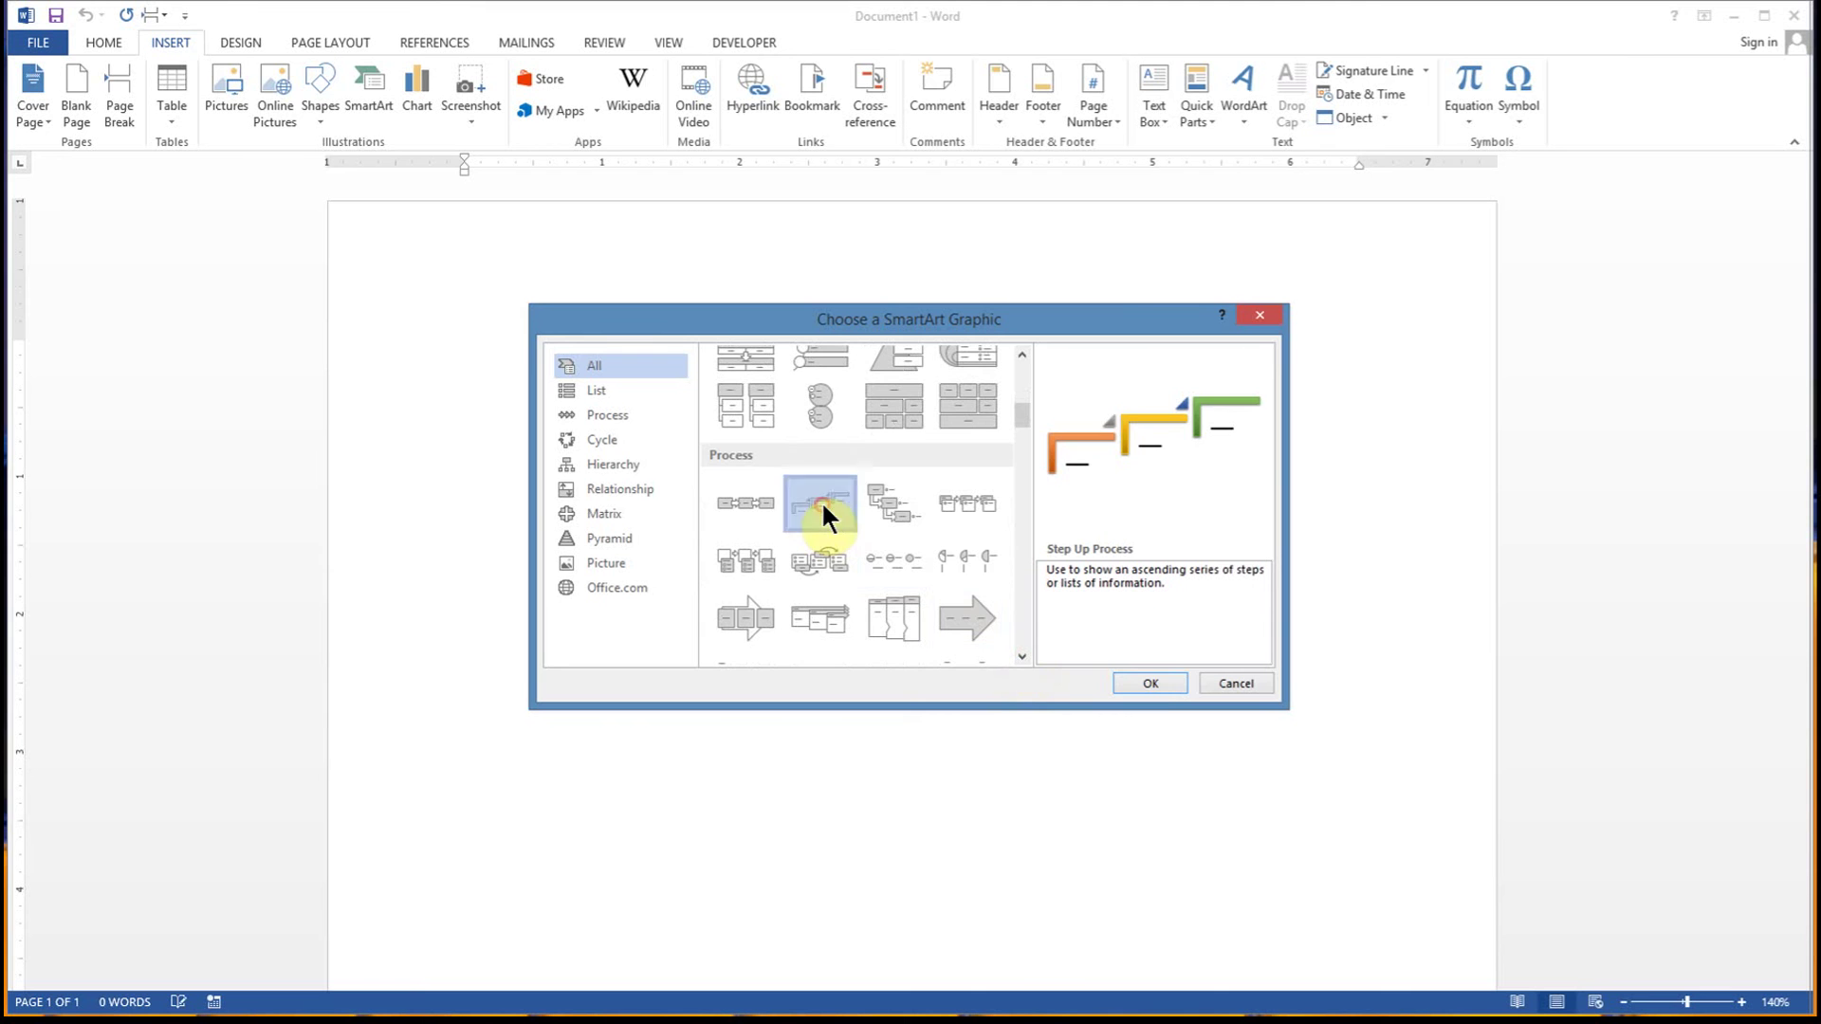
pyautogui.click(1153, 675)
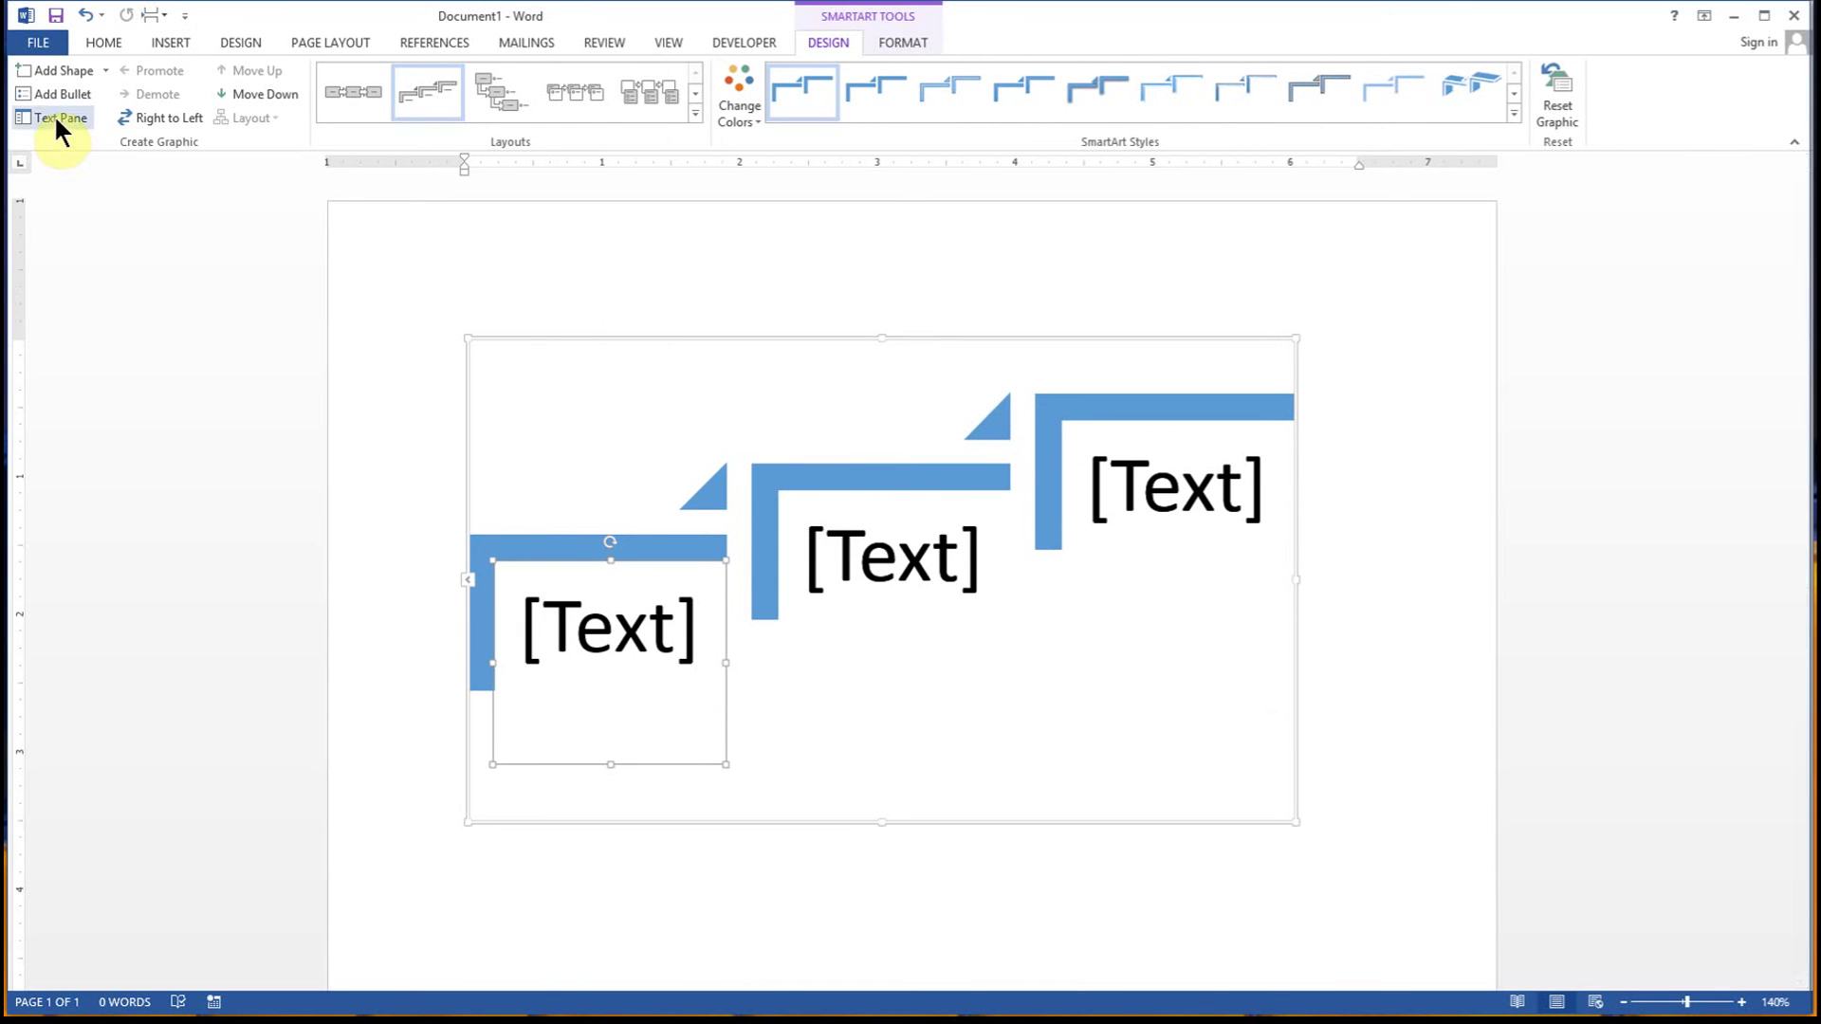
# Show the SmartArt graphic's text entry list and label the first step "Cairo Elementary".
pyautogui.click(21, 117)
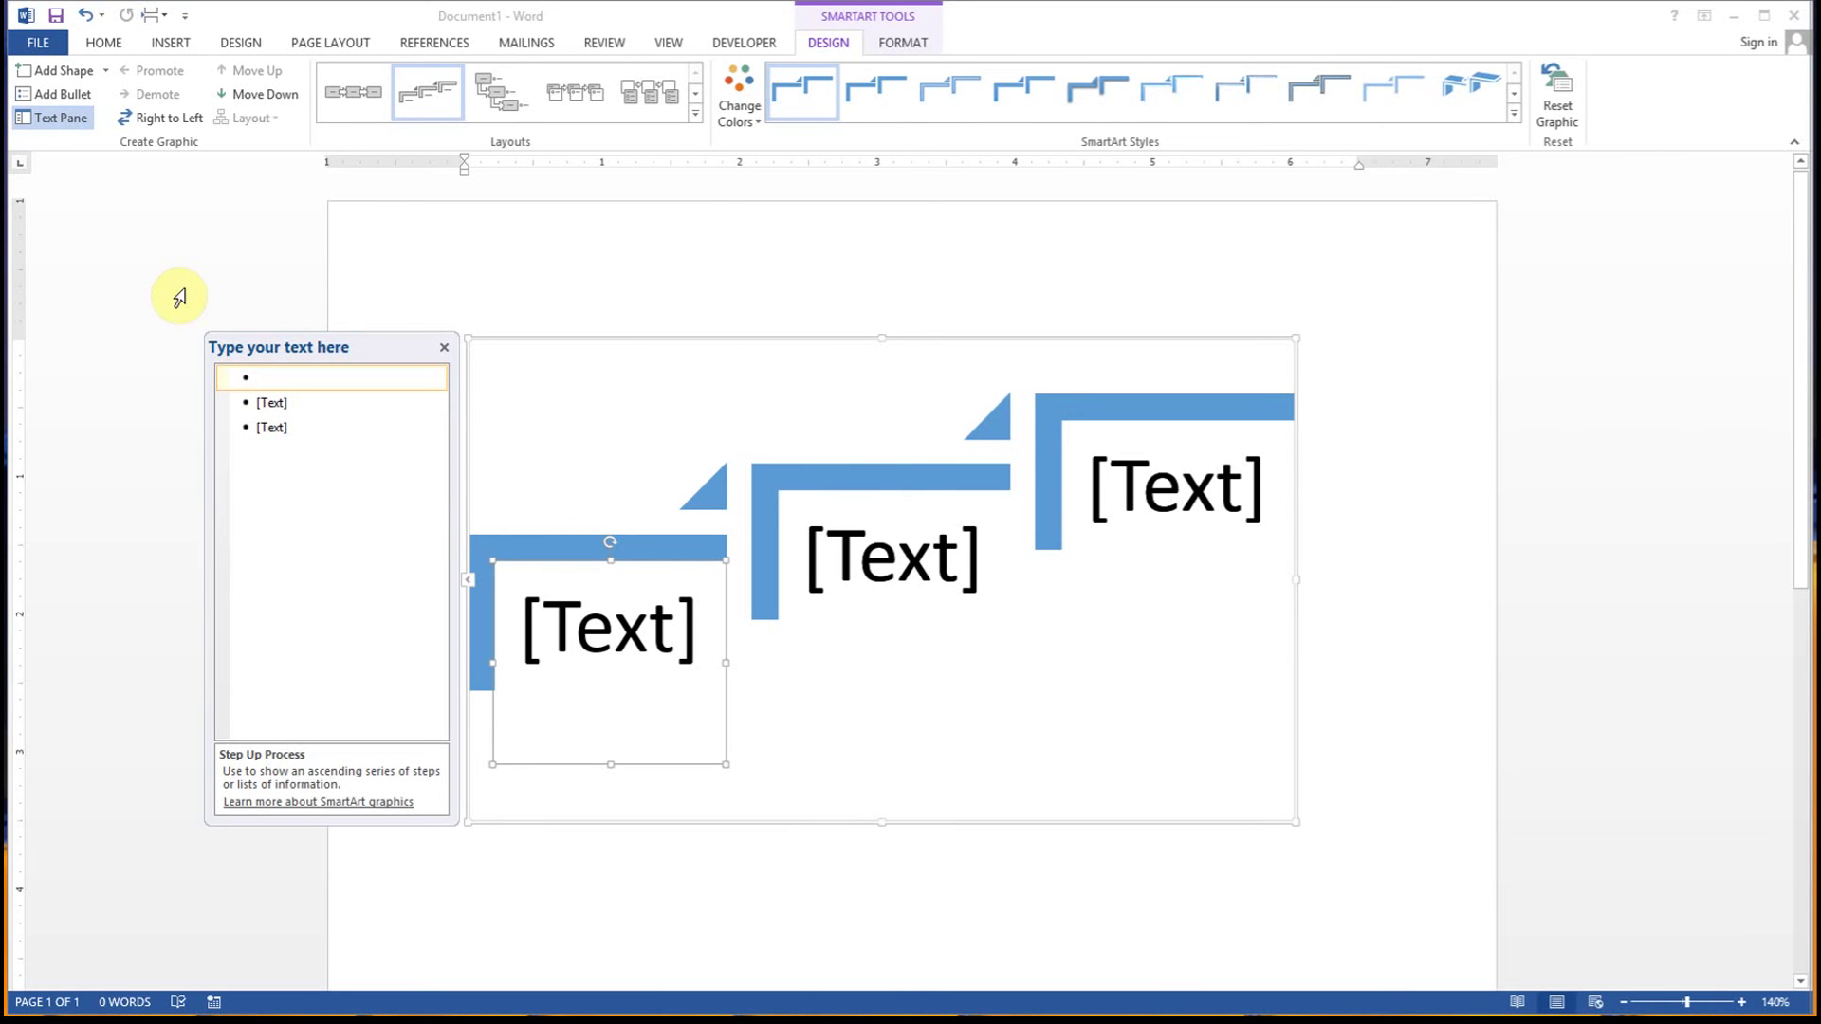
pyautogui.write('Ca')
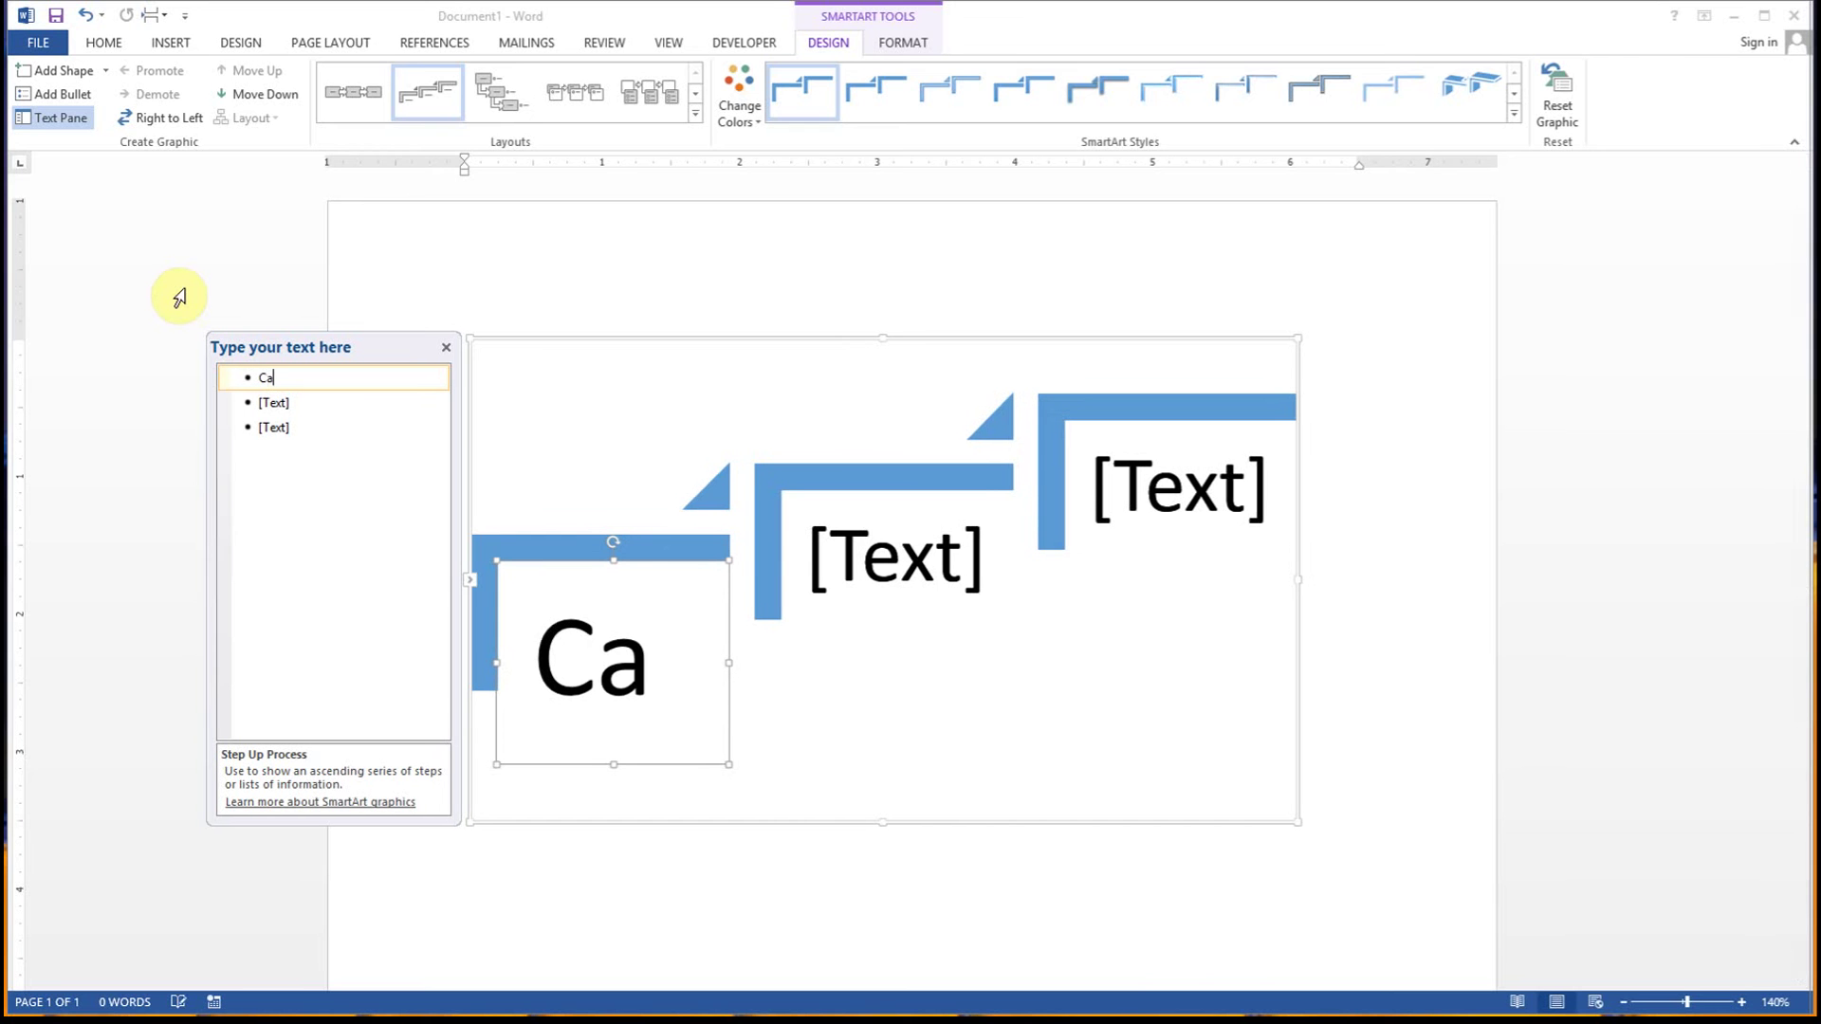
pyautogui.write('iro E')
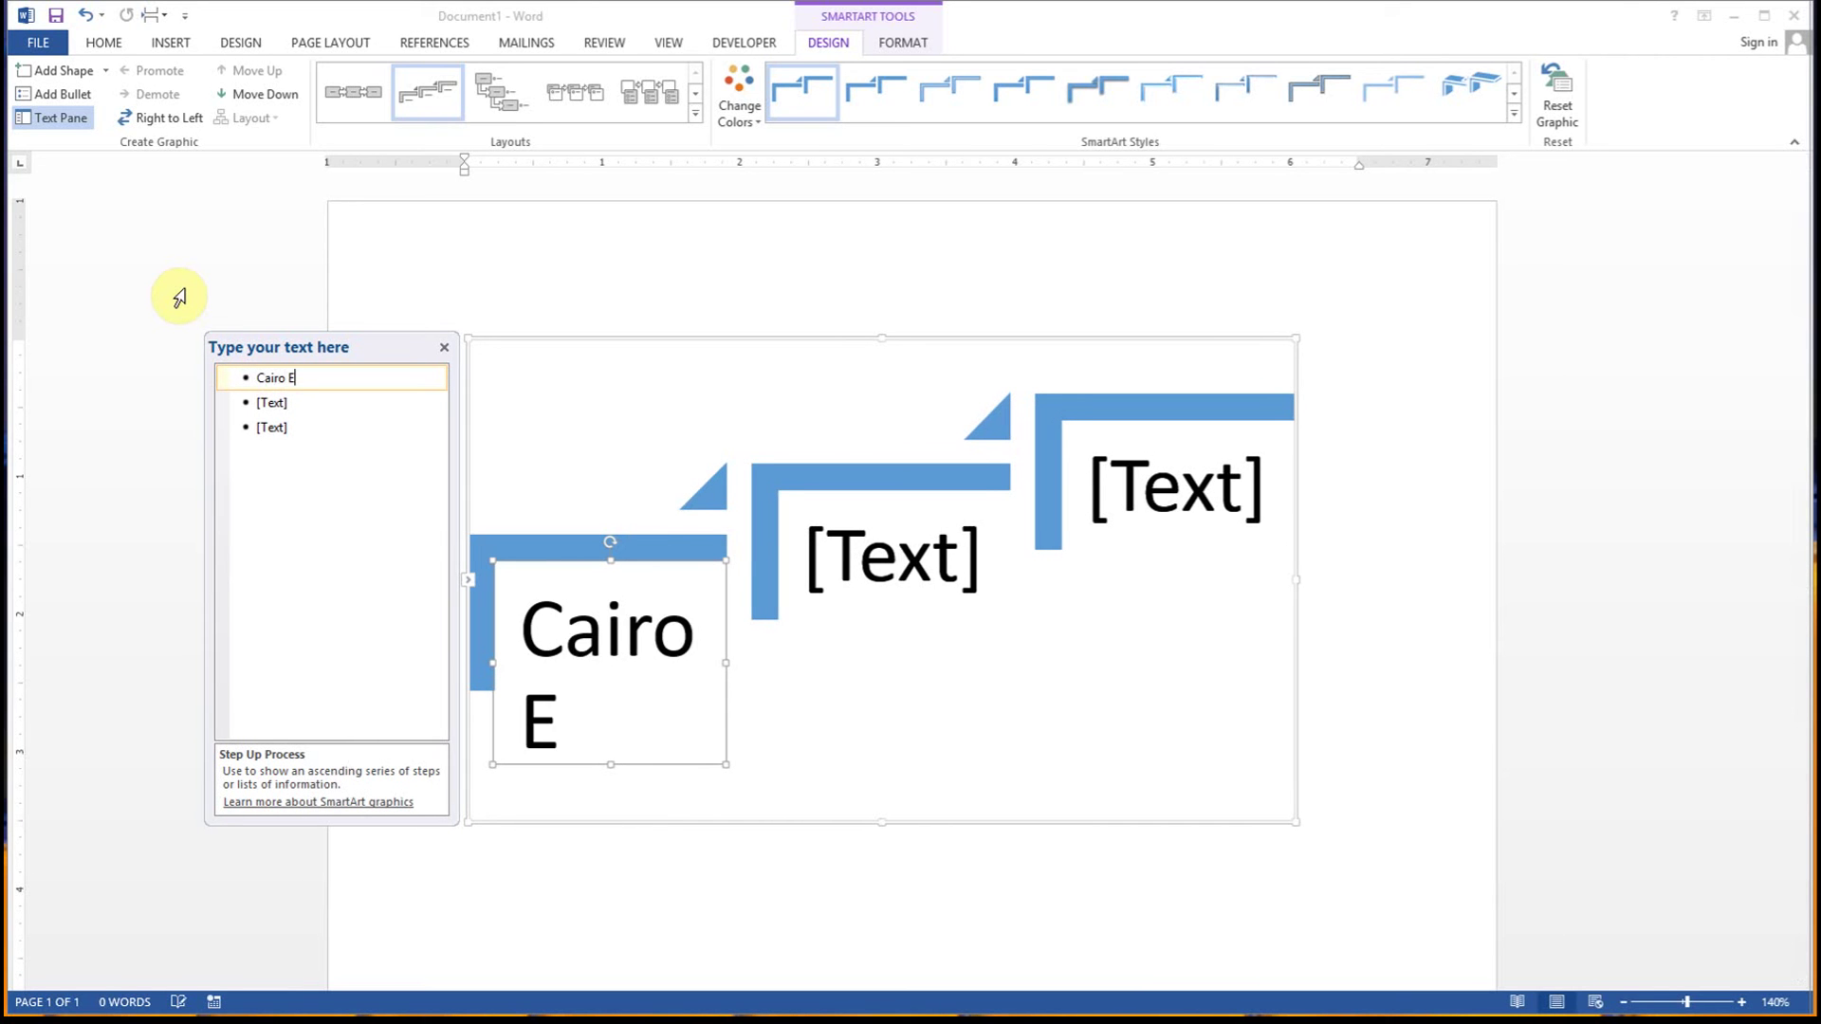
pyautogui.write('lementary')
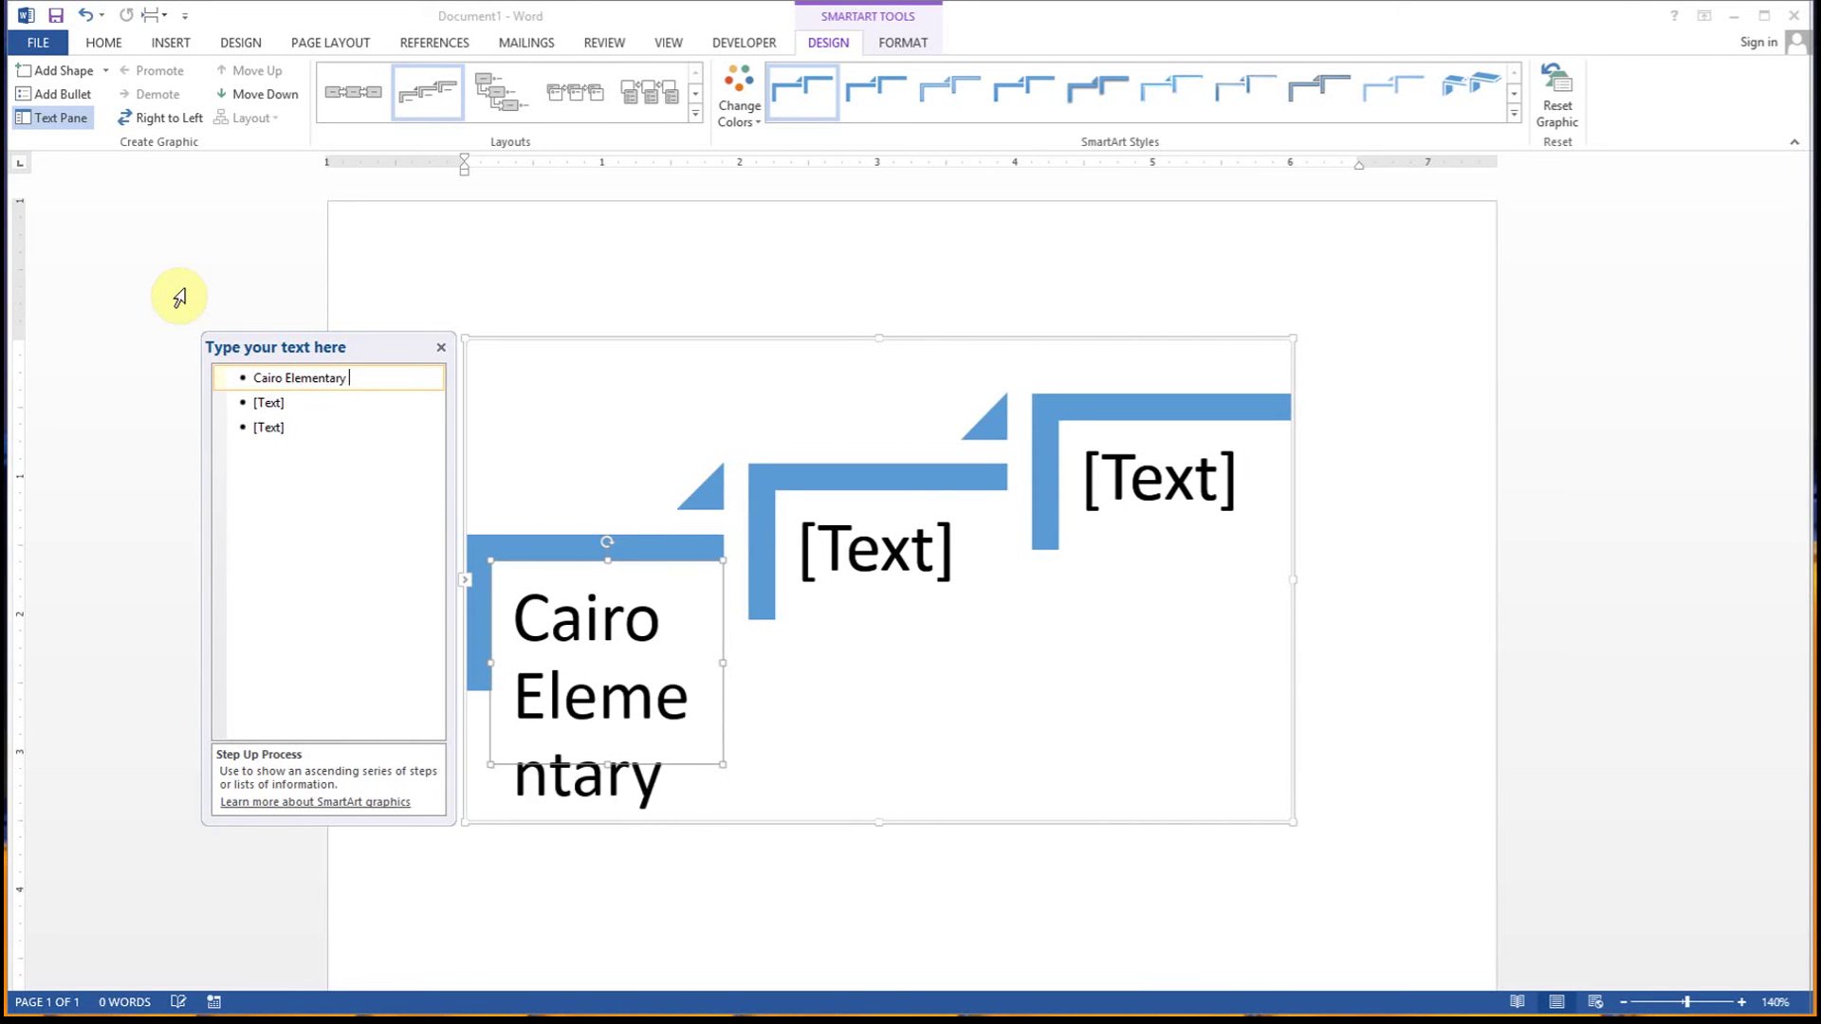
# Label the second step "Ontario Junior Hight", keeping it at the same level as the first entry.
pyautogui.click(327, 406)
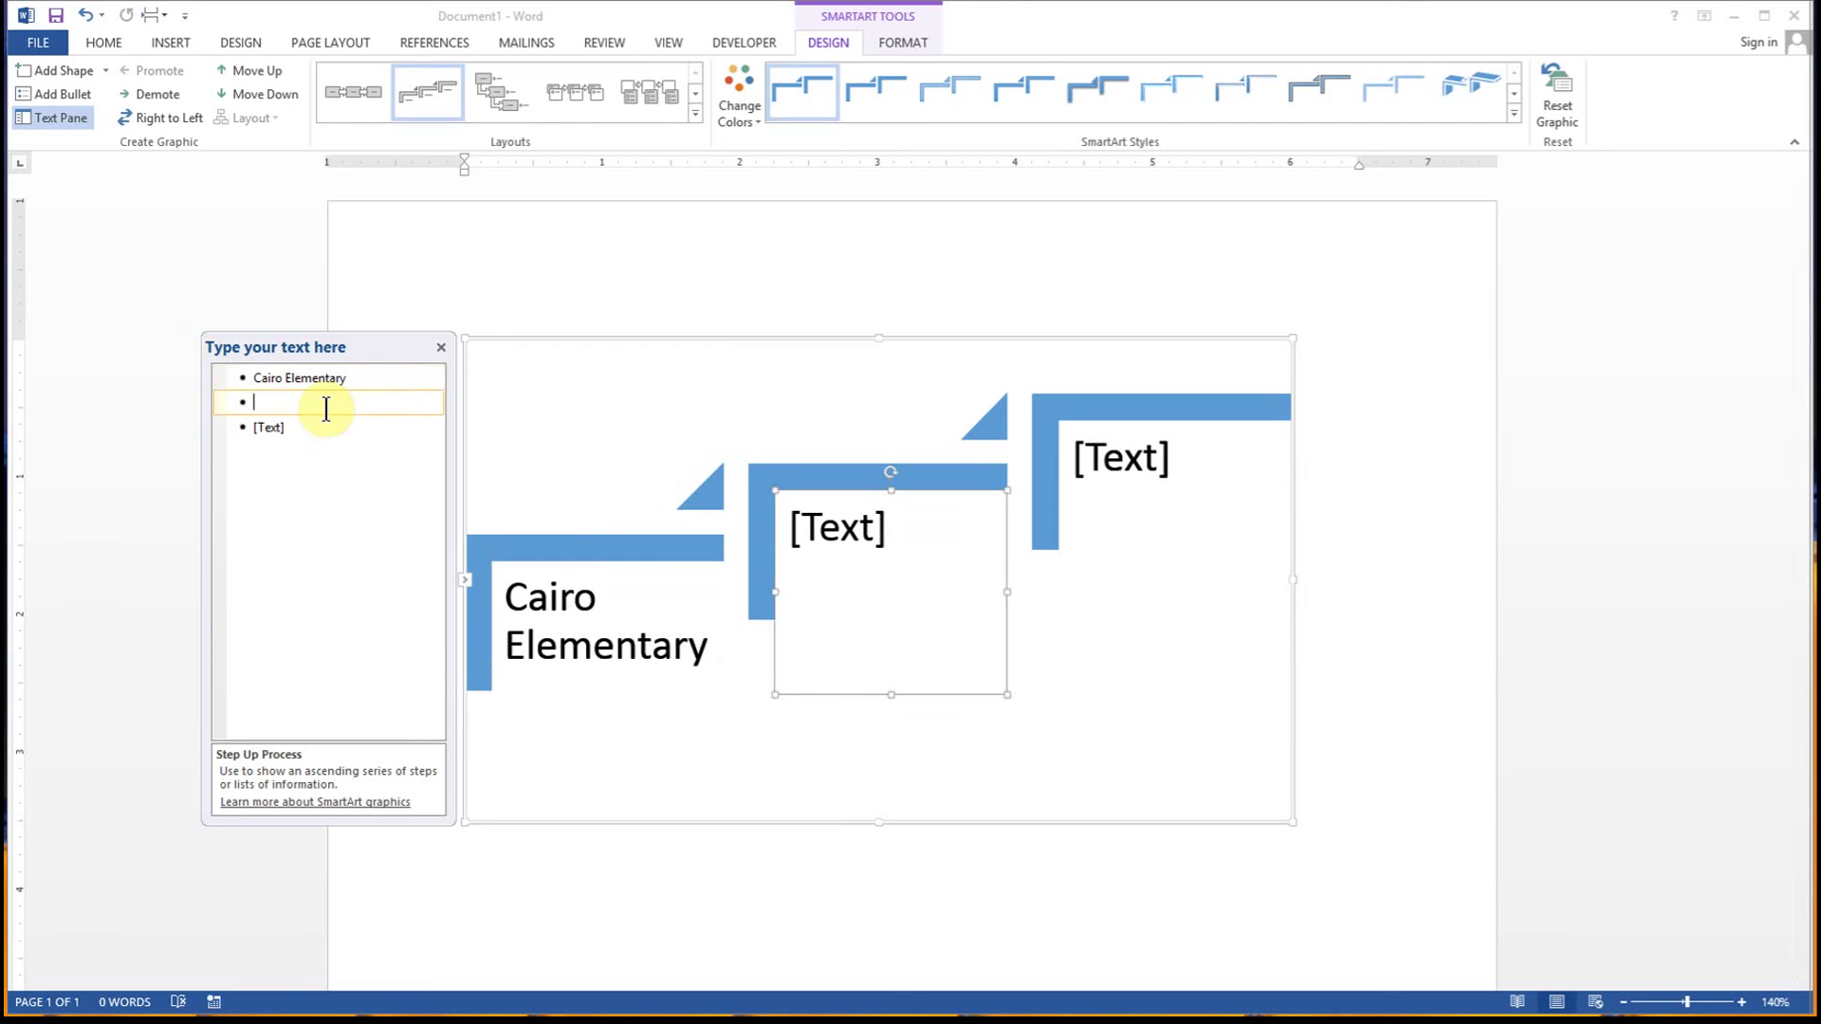
pyautogui.write('ON')
pyautogui.press('BackSpace')
pyautogui.write('ntar')
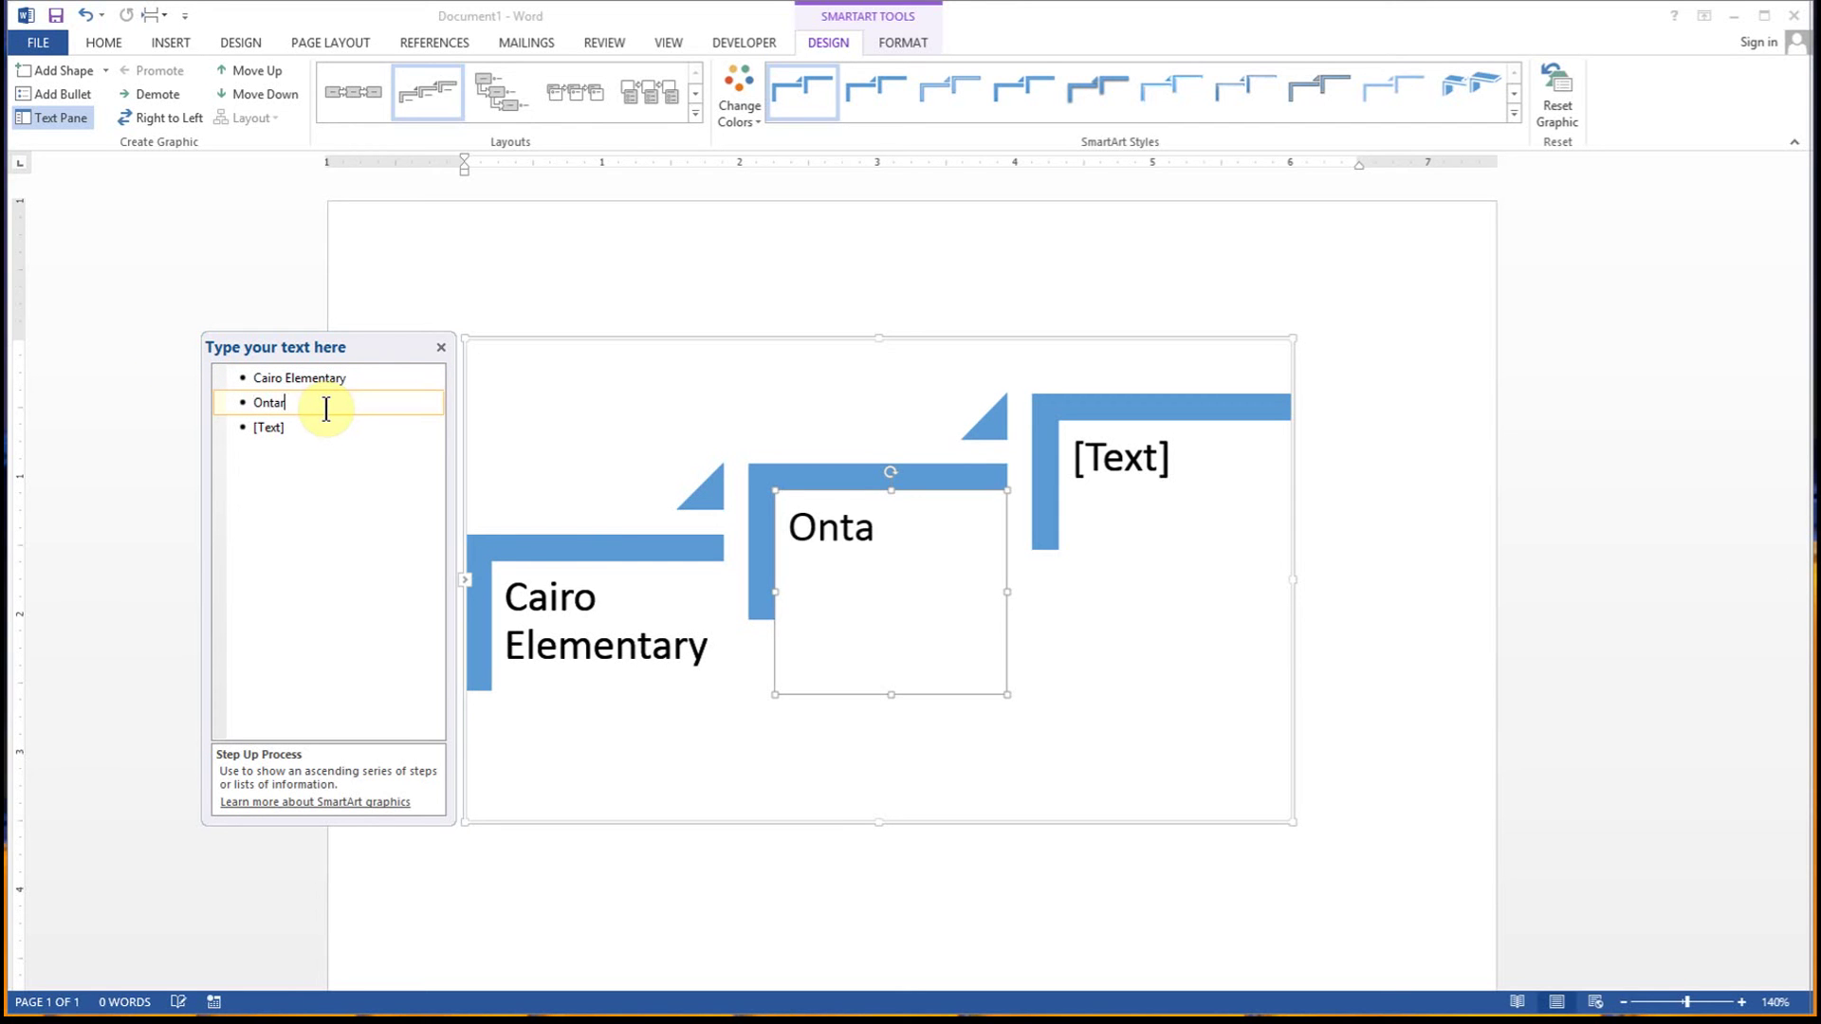
pyautogui.write('io Junio')
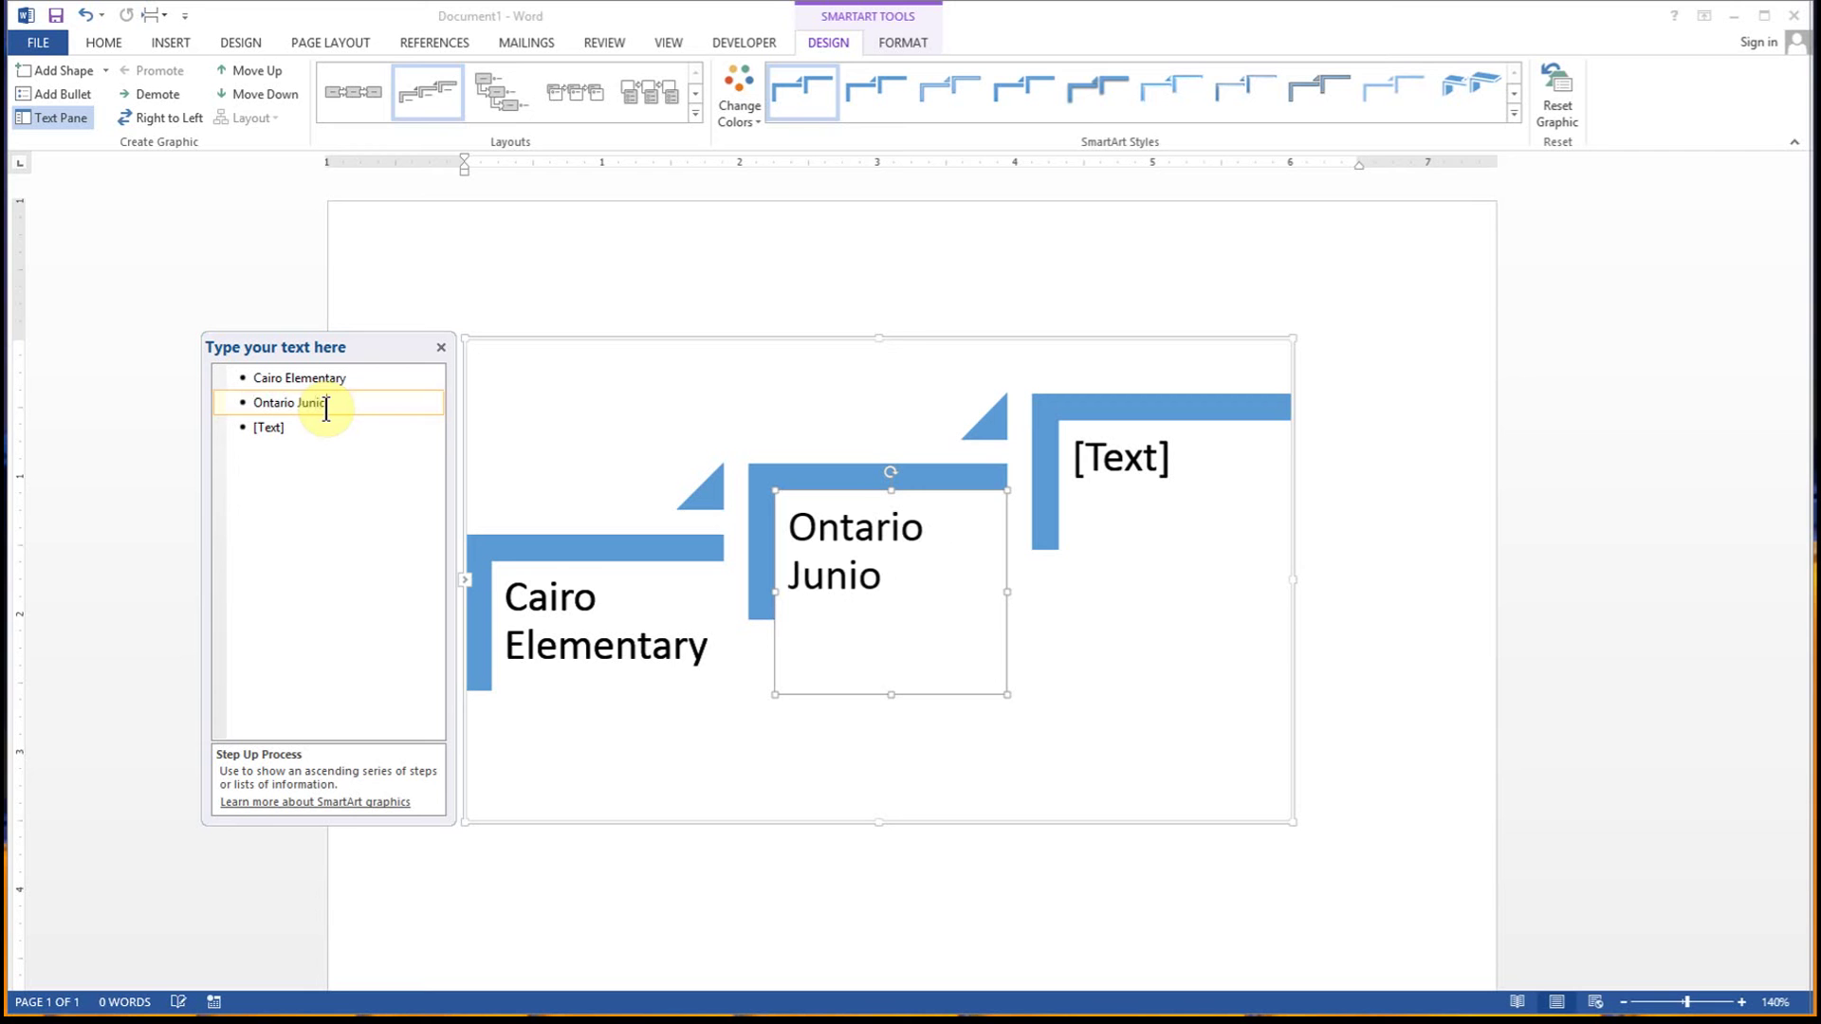
pyautogui.write('r Hight')
pyautogui.press('Tab')
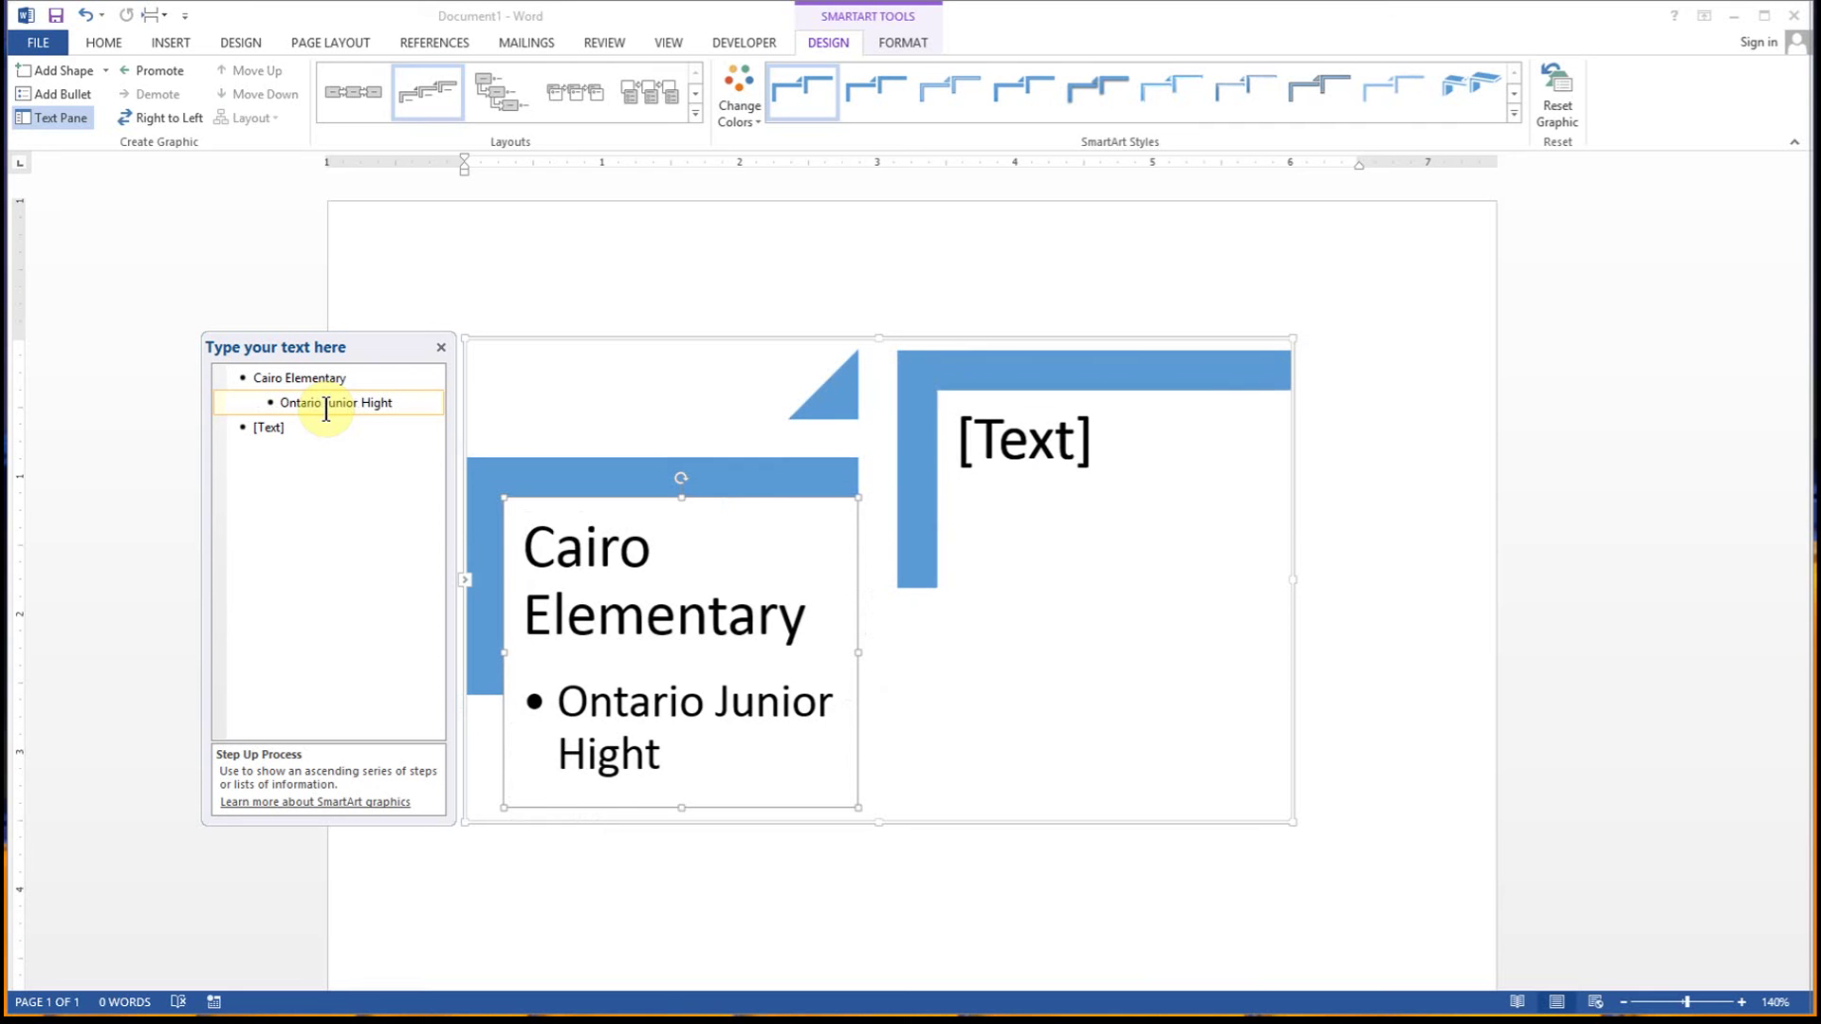
pyautogui.click(87, 15)
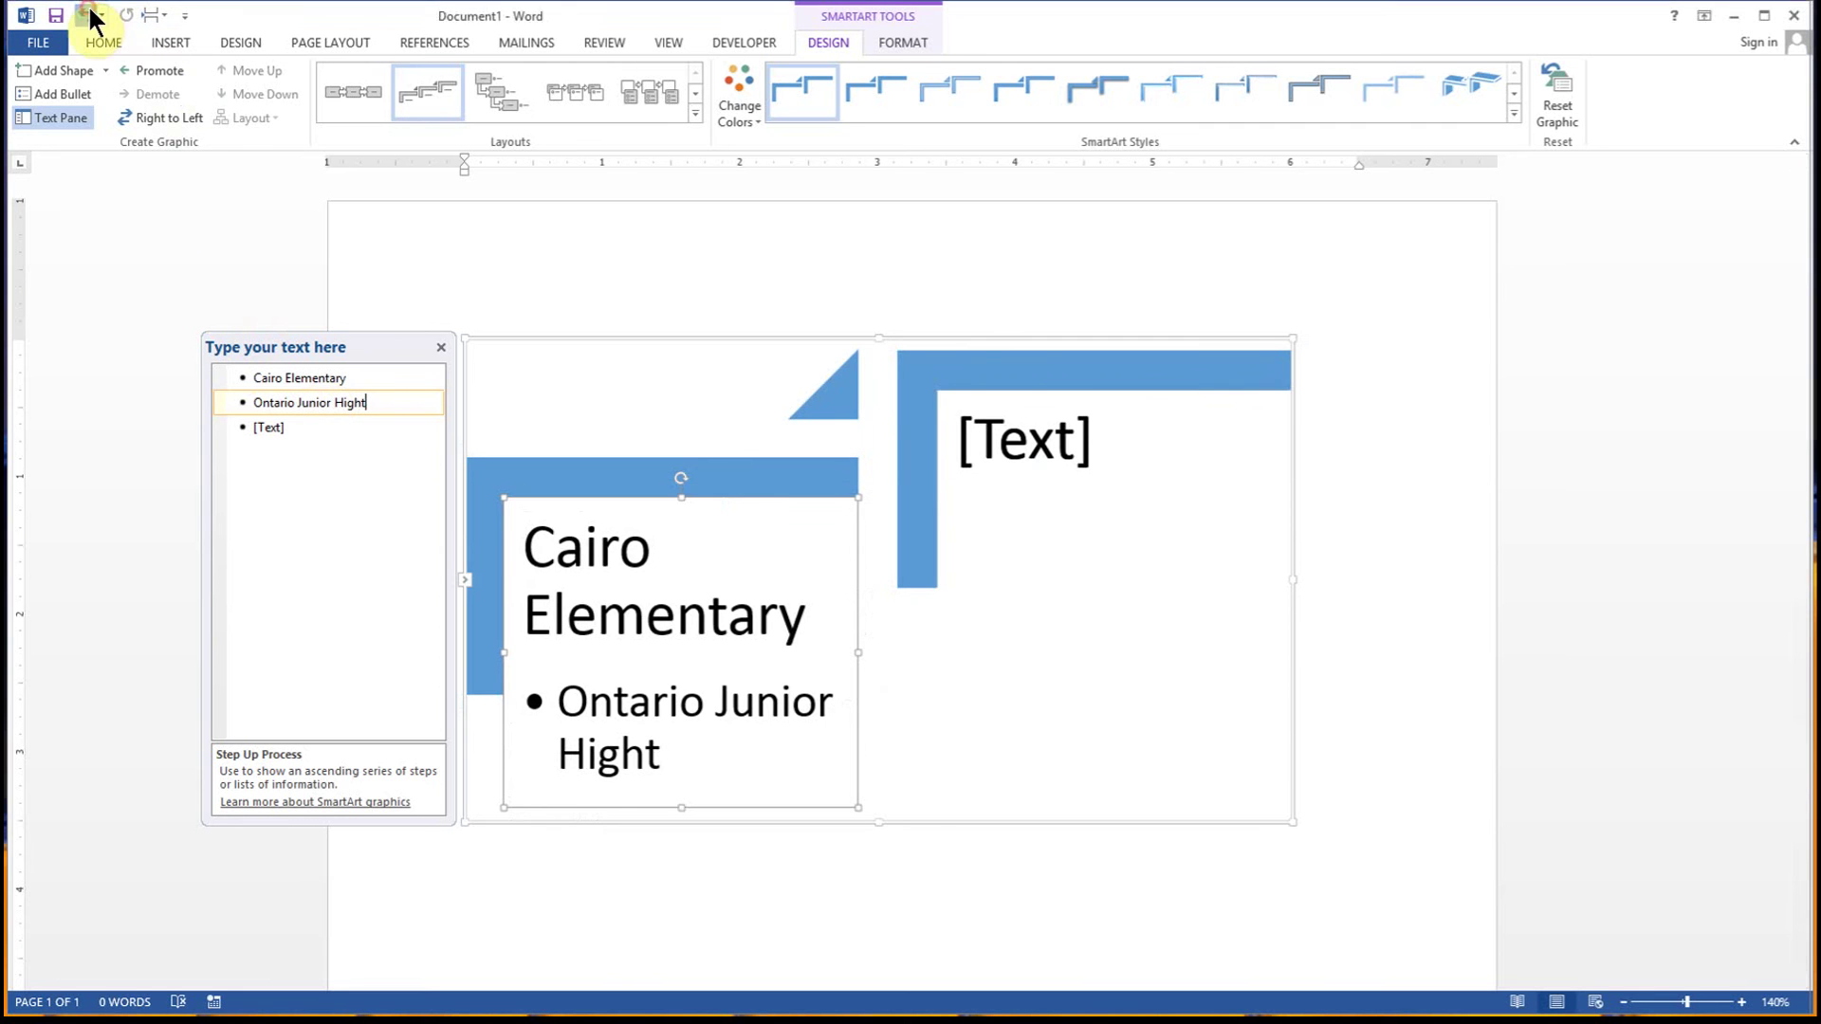
# Label the third step of the graphic "Ontario High School".
pyautogui.click(285, 427)
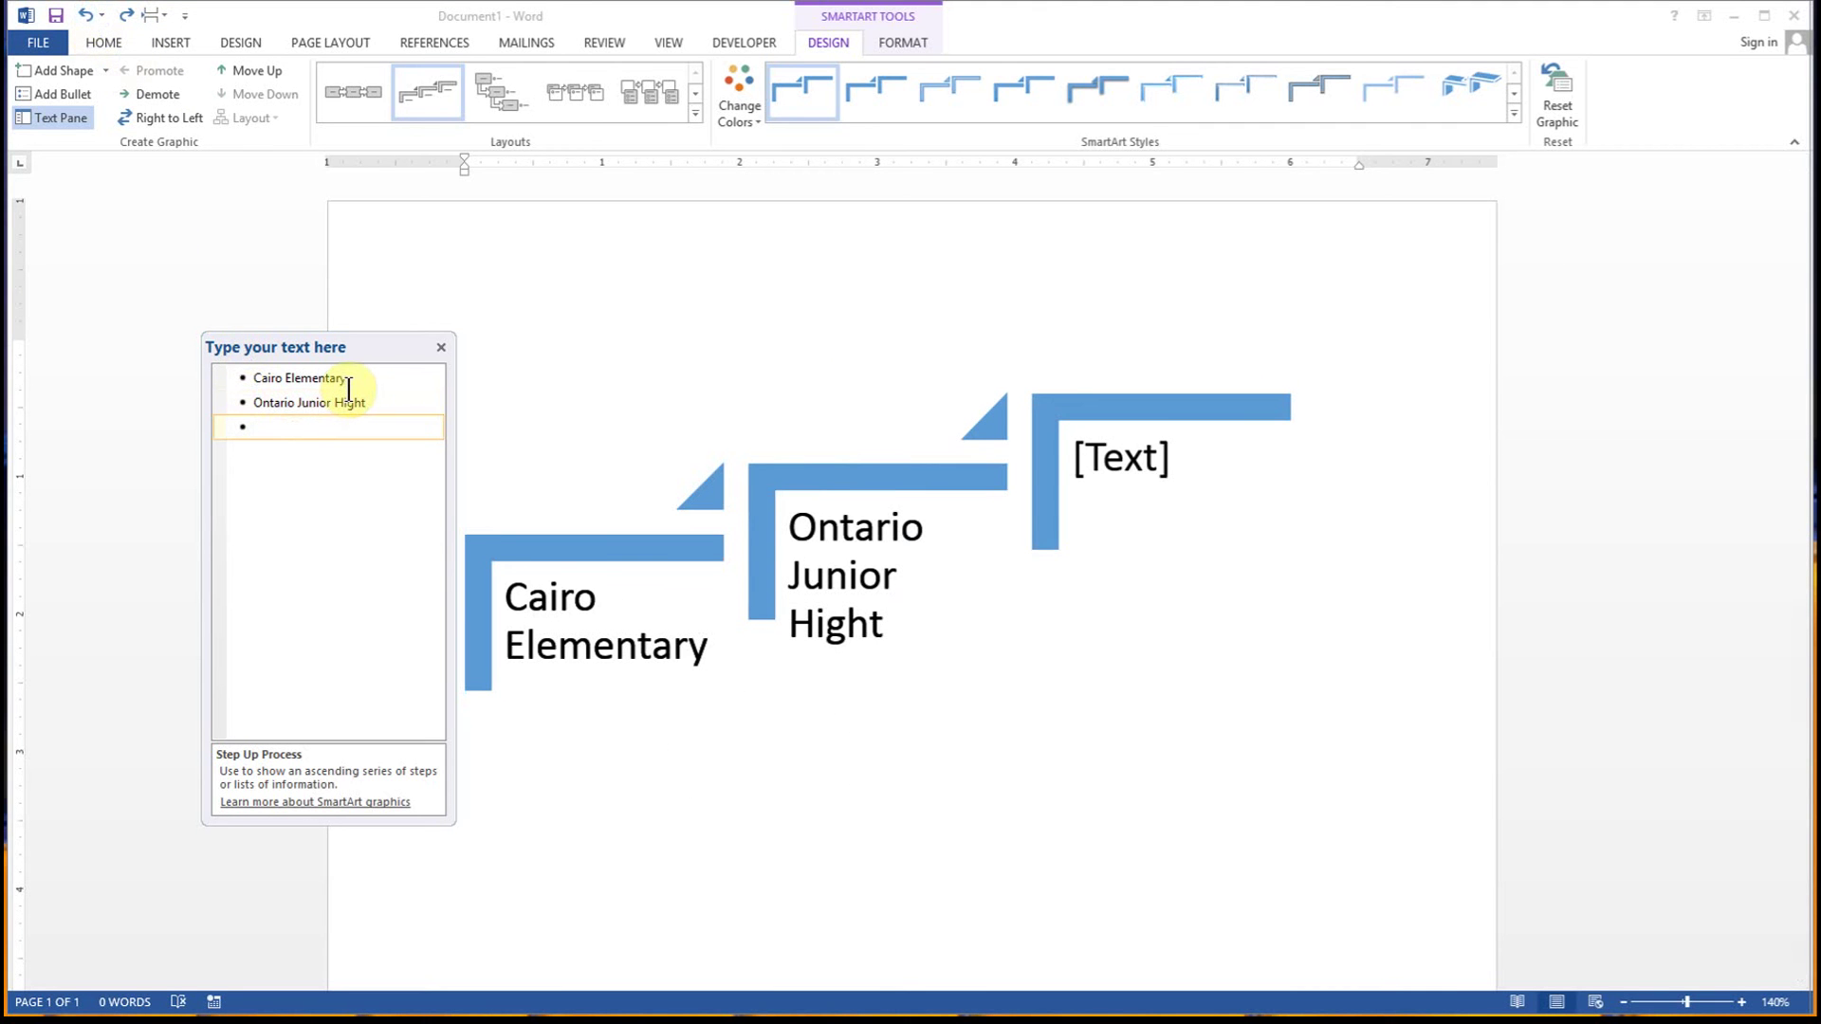
pyautogui.write('Ontario ')
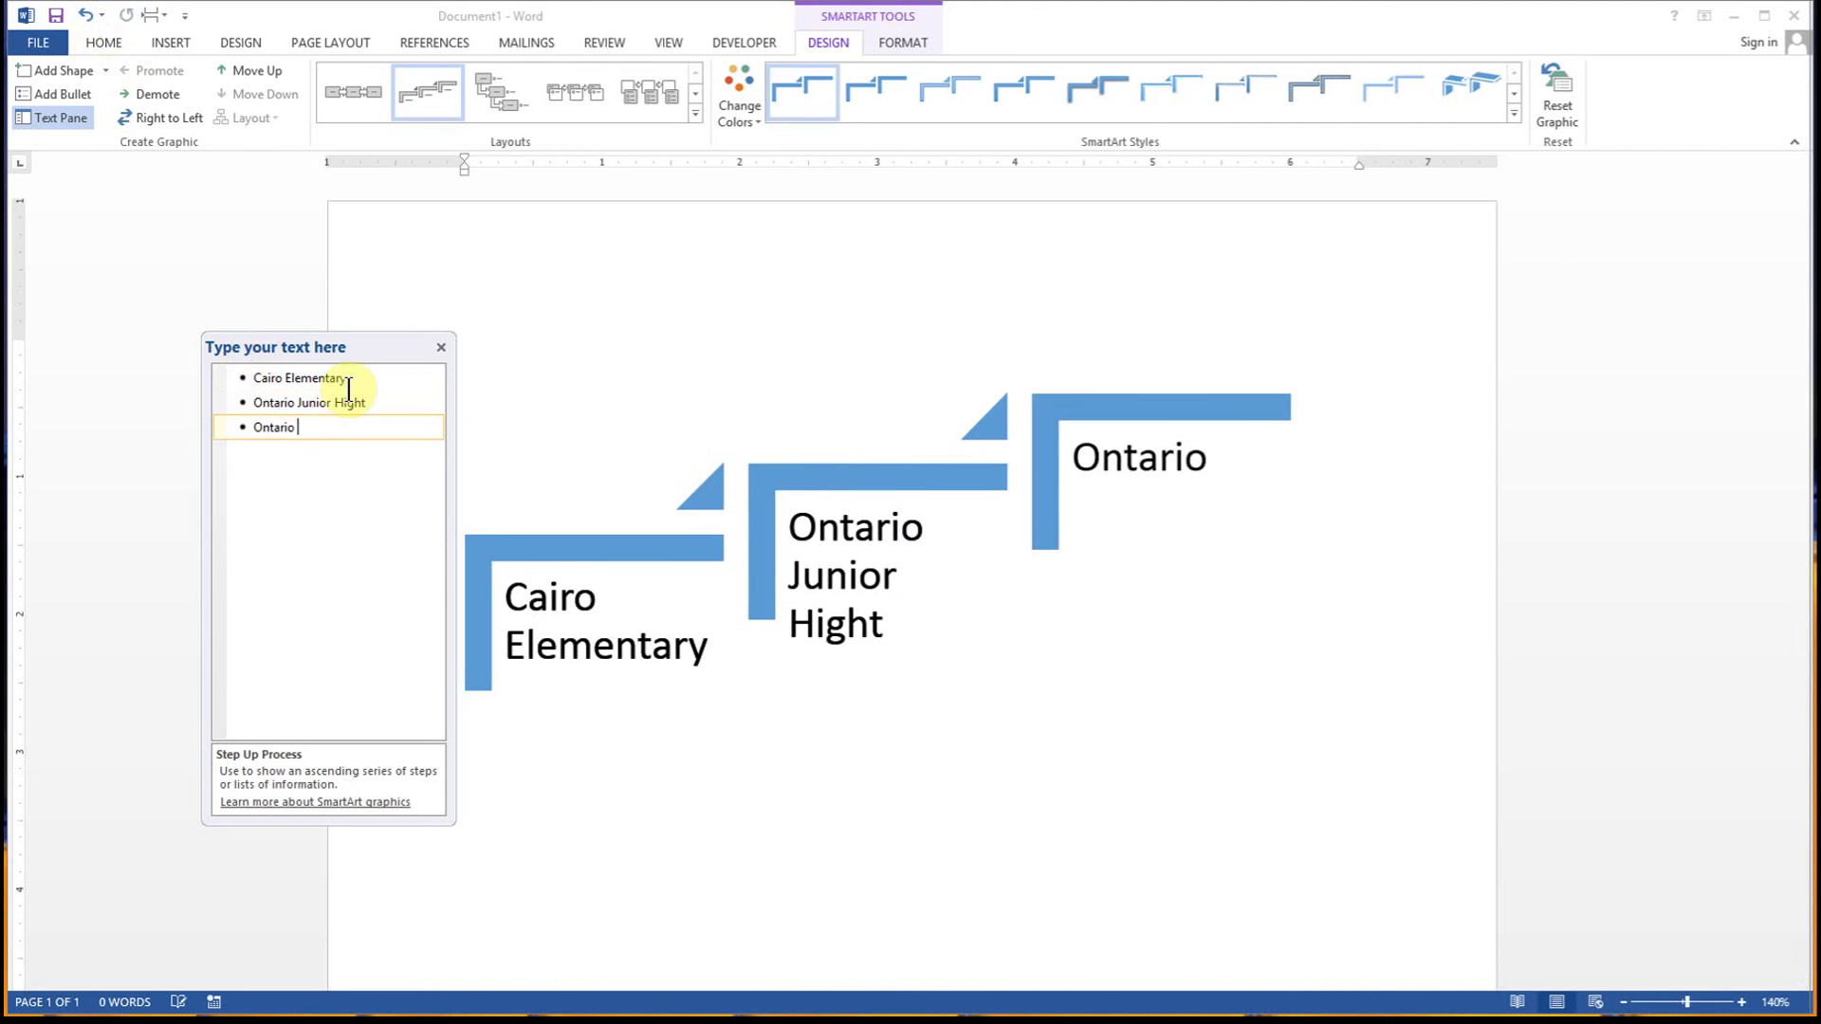
pyautogui.write('High Shcoo')
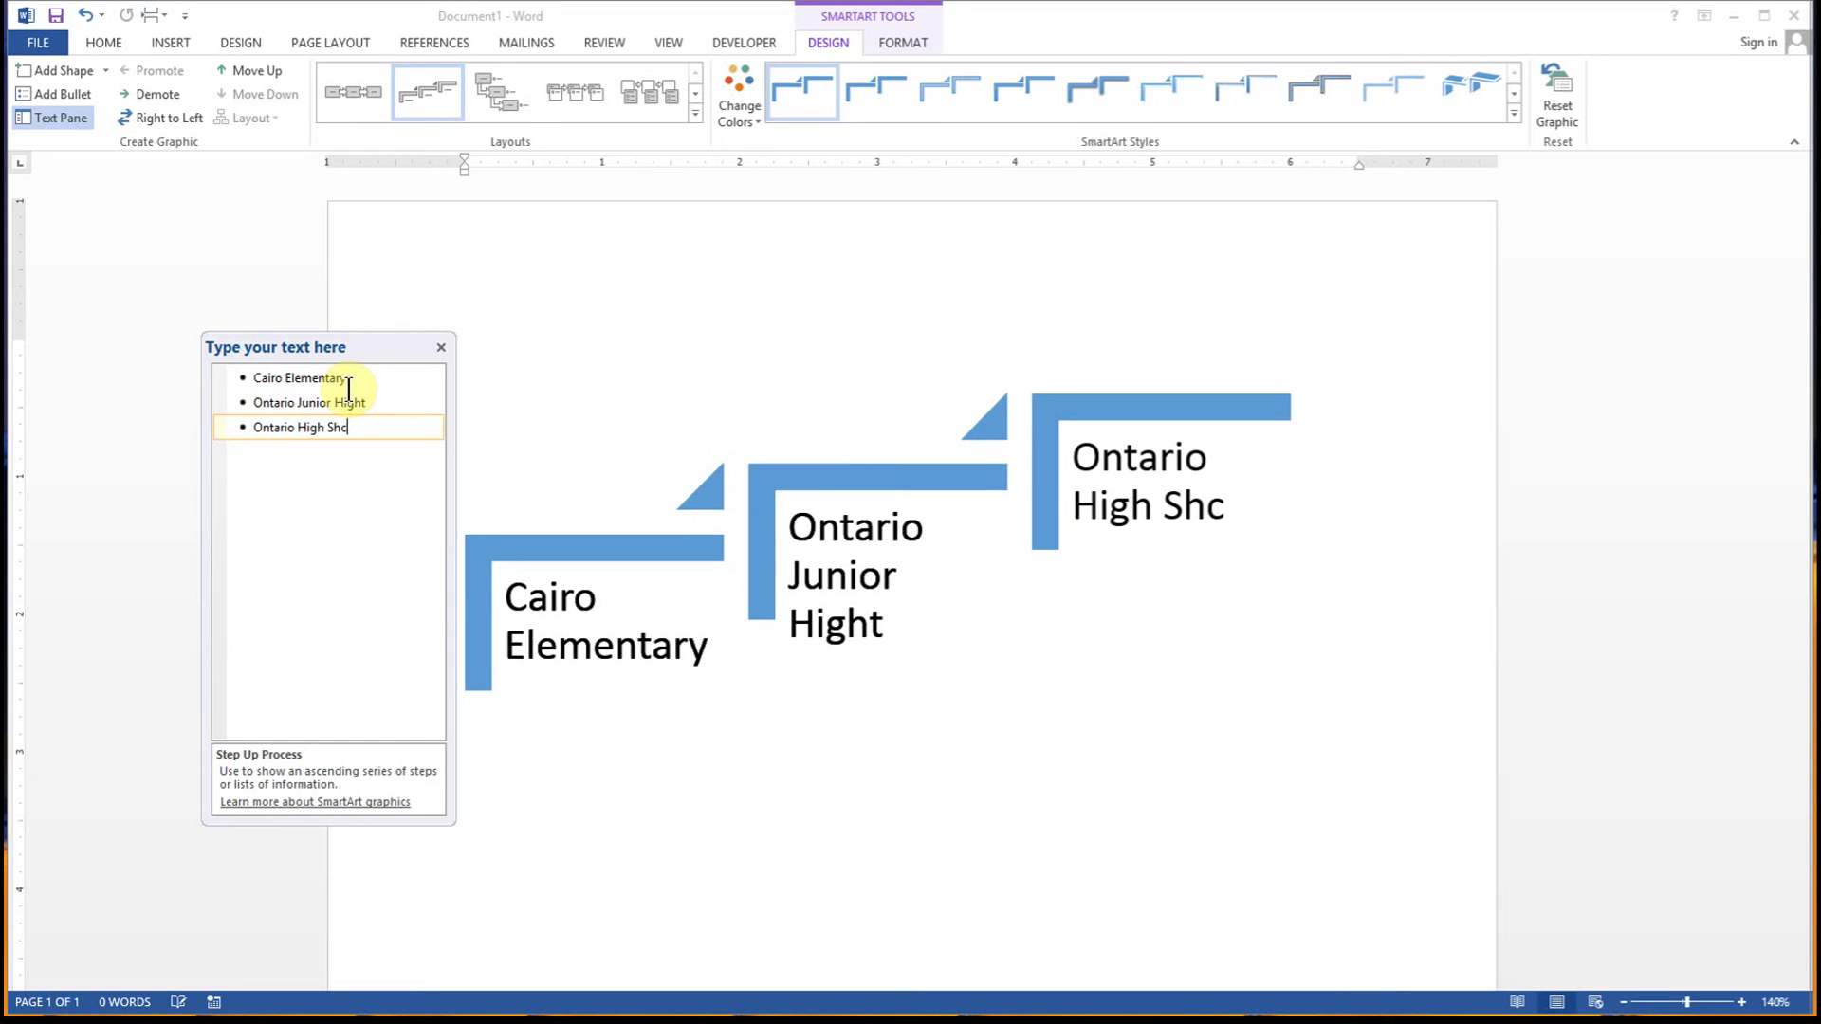
pyautogui.press('BackSpace')
pyautogui.press('BackSpace')
pyautogui.press('BackSpace')
pyautogui.press('BackSpace')
pyautogui.write('chool')
# Add a fourth step to the graphic and label it "Treasure Valley Community College.".
pyautogui.press('Return')
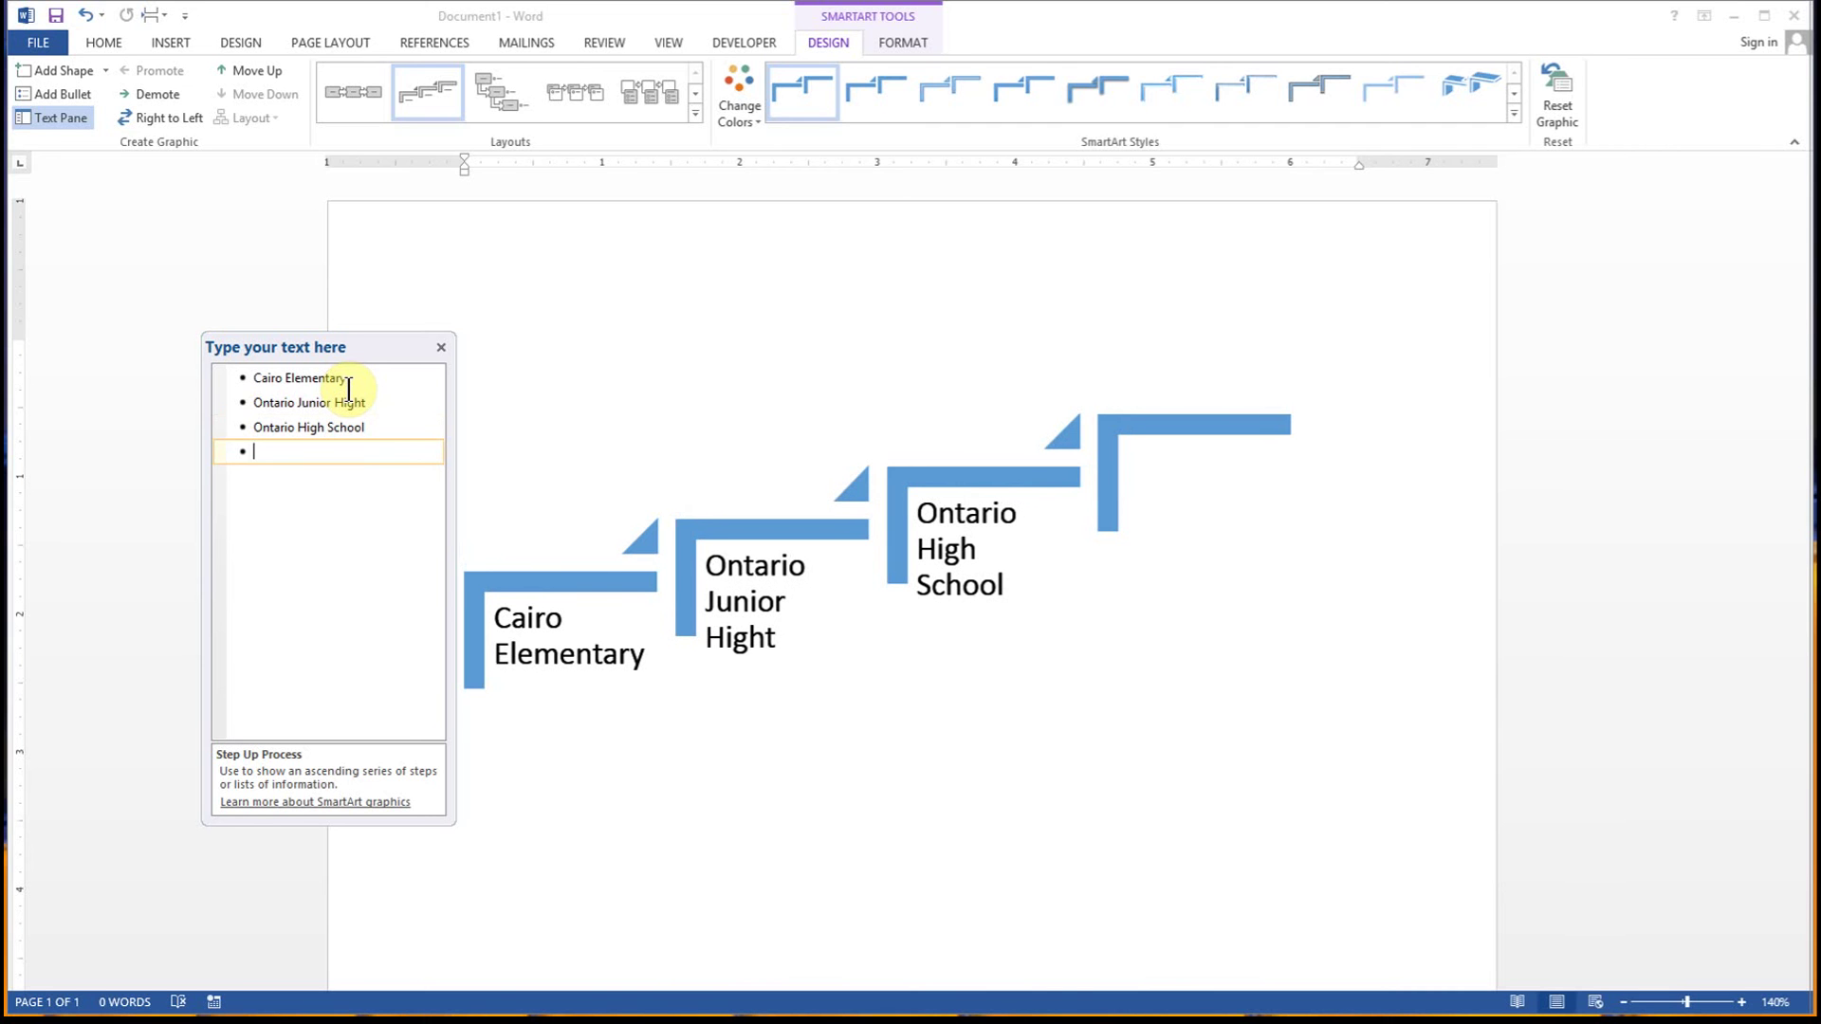
pyautogui.write('Treasurey')
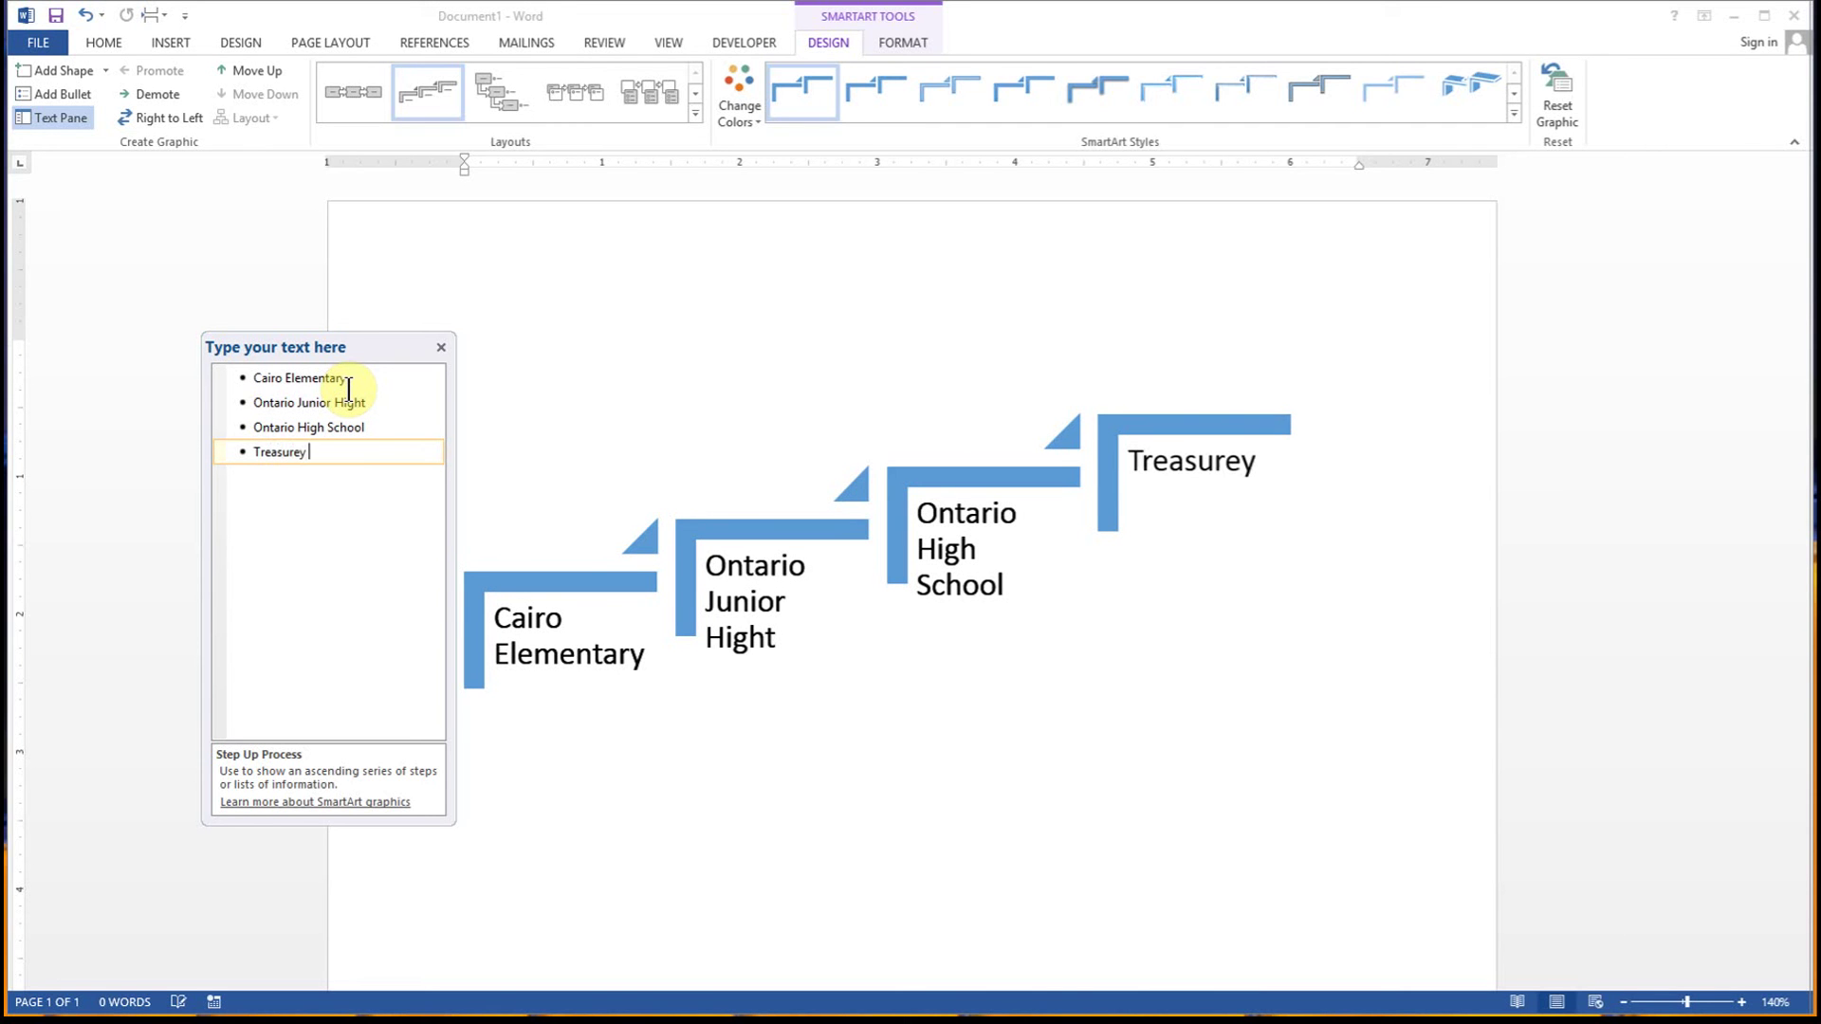
pyautogui.press('BackSpace')
pyautogui.press('BackSpace')
pyautogui.press('BackSpace')
pyautogui.press('BackSpace')
pyautogui.write('ure')
pyautogui.press('BackSpace')
pyautogui.press('BackSpace')
pyautogui.write('r')
pyautogui.press('BackSpace')
pyautogui.write('e Valley Com')
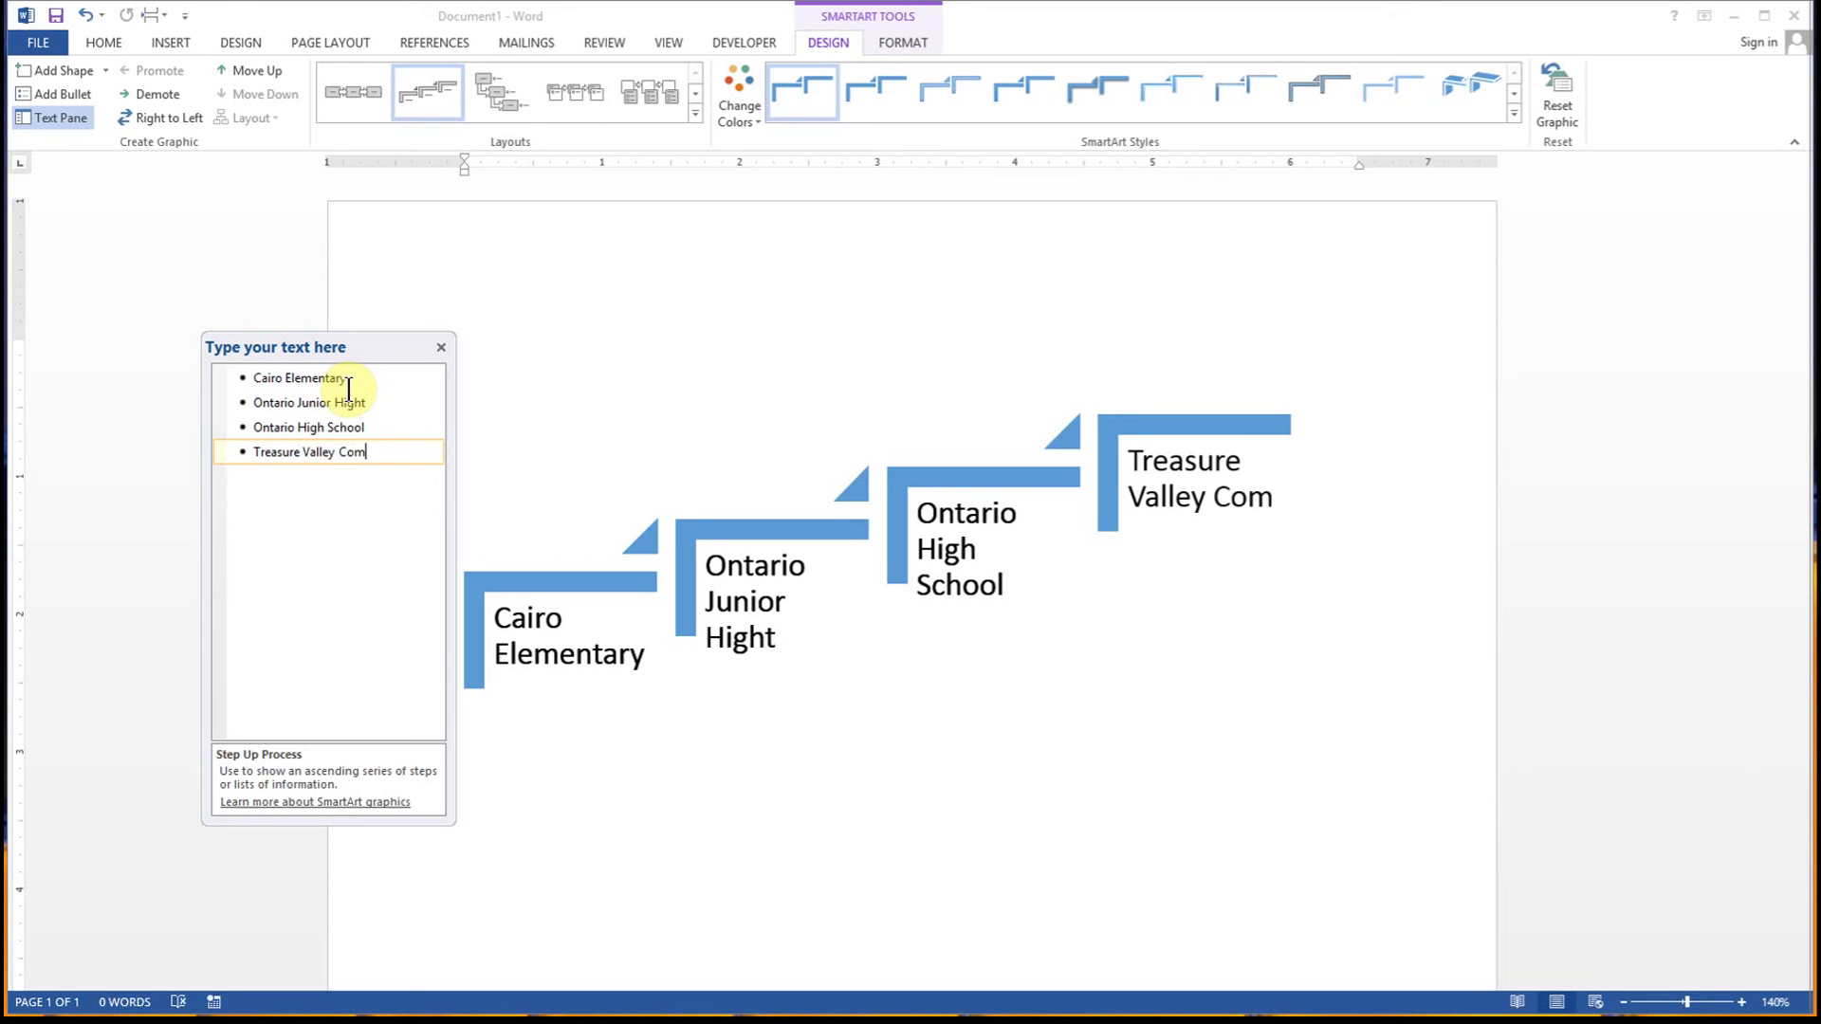
pyautogui.write('munity College.')
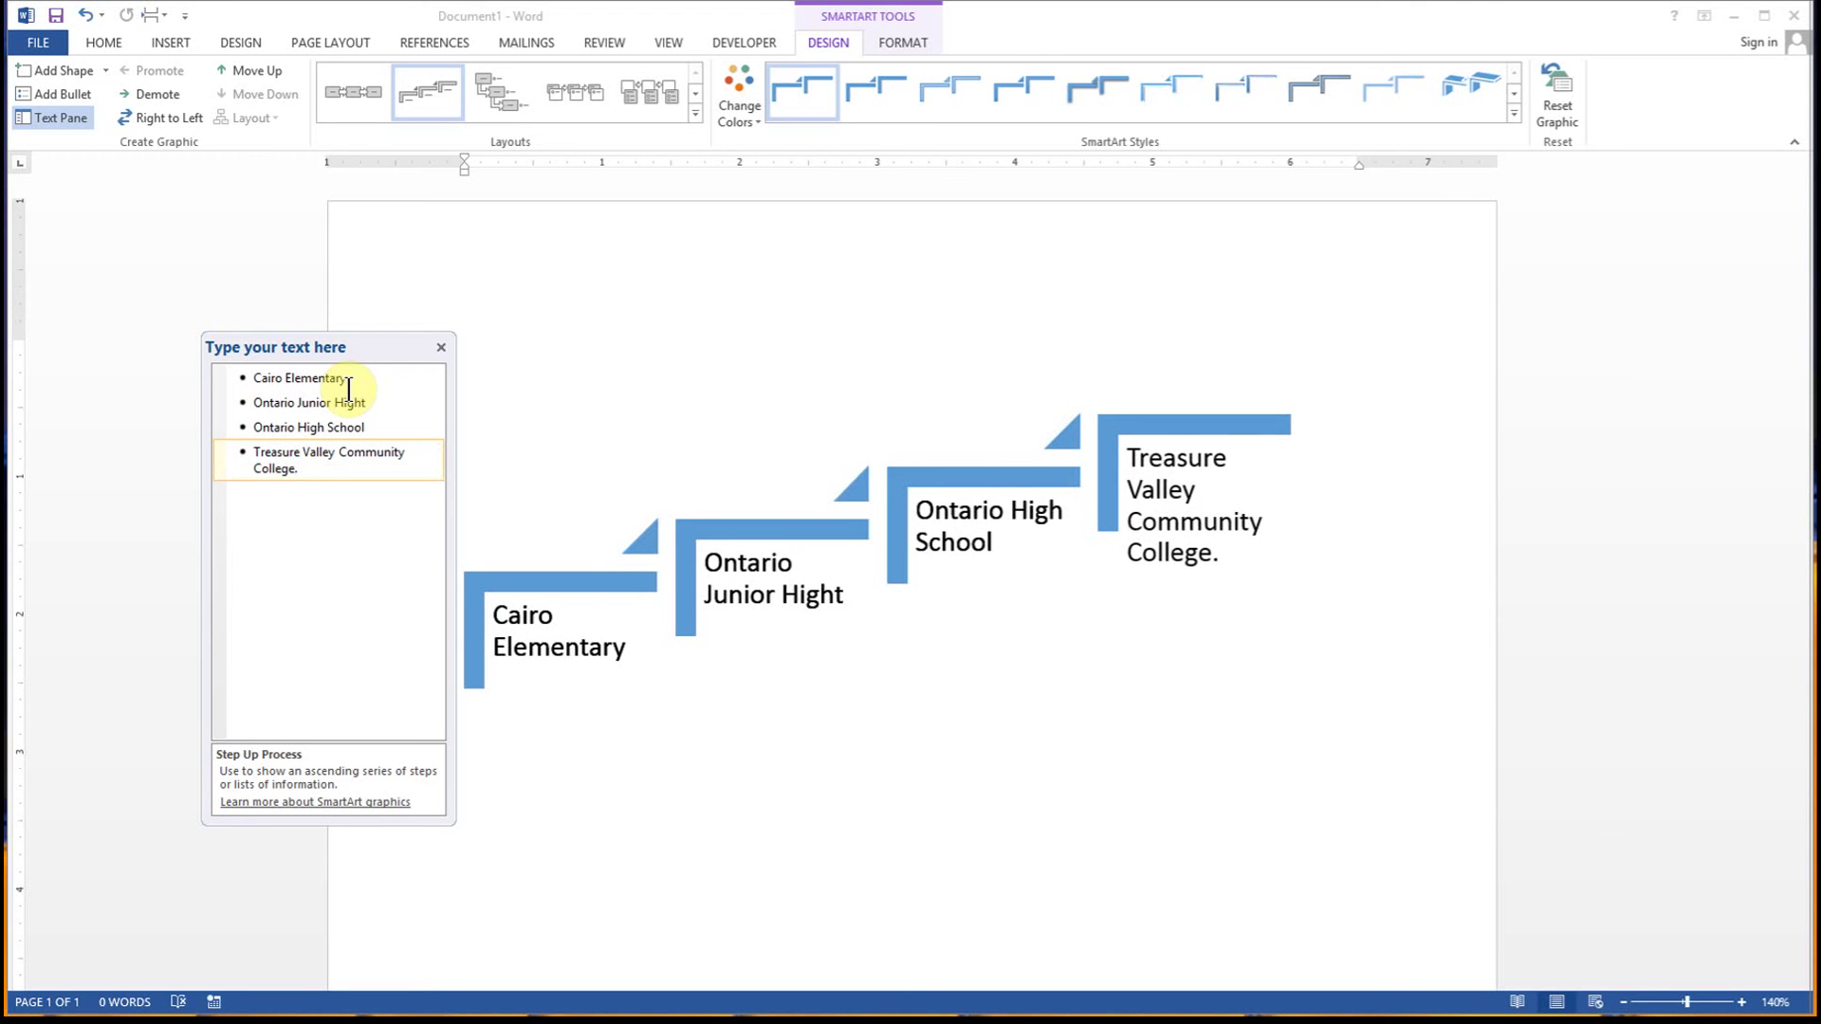
# Add two more steps labelled "Boise State University" and "NOVA South Eastern University", and close the text entry list.
pyautogui.press('Return')
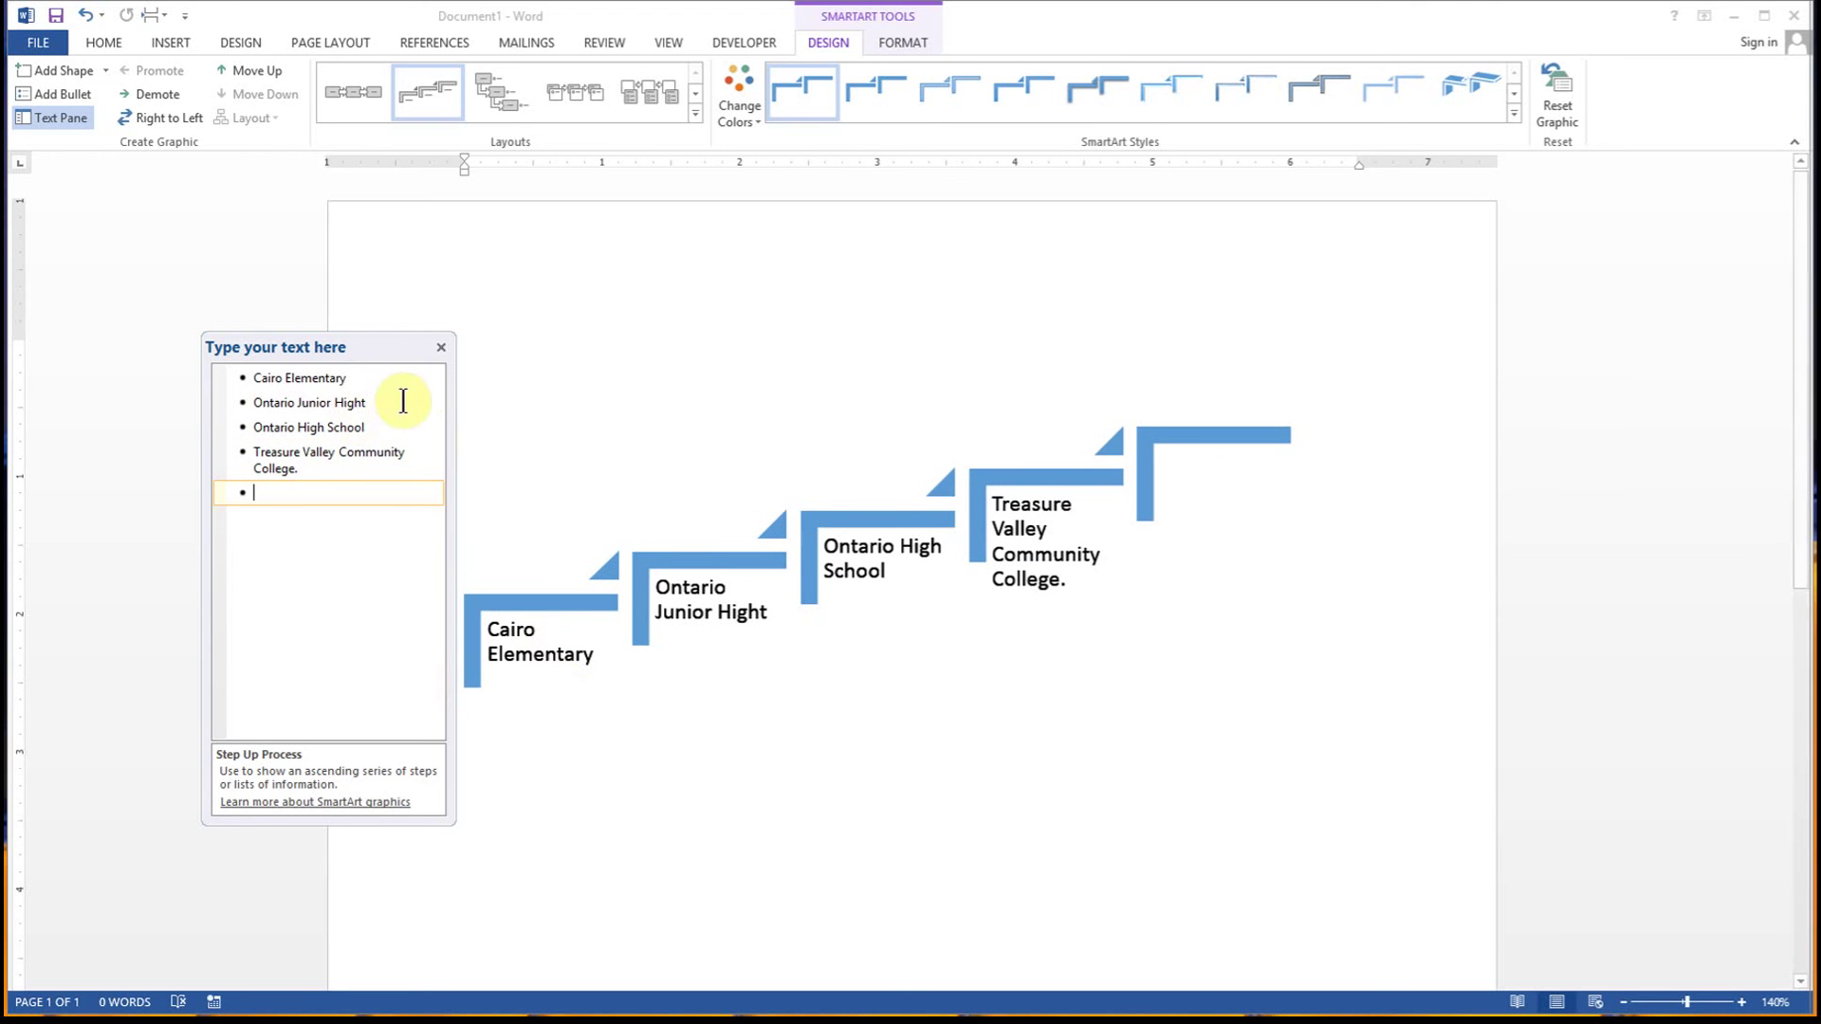
pyautogui.write('Boise State University NOVA South Eastern University')
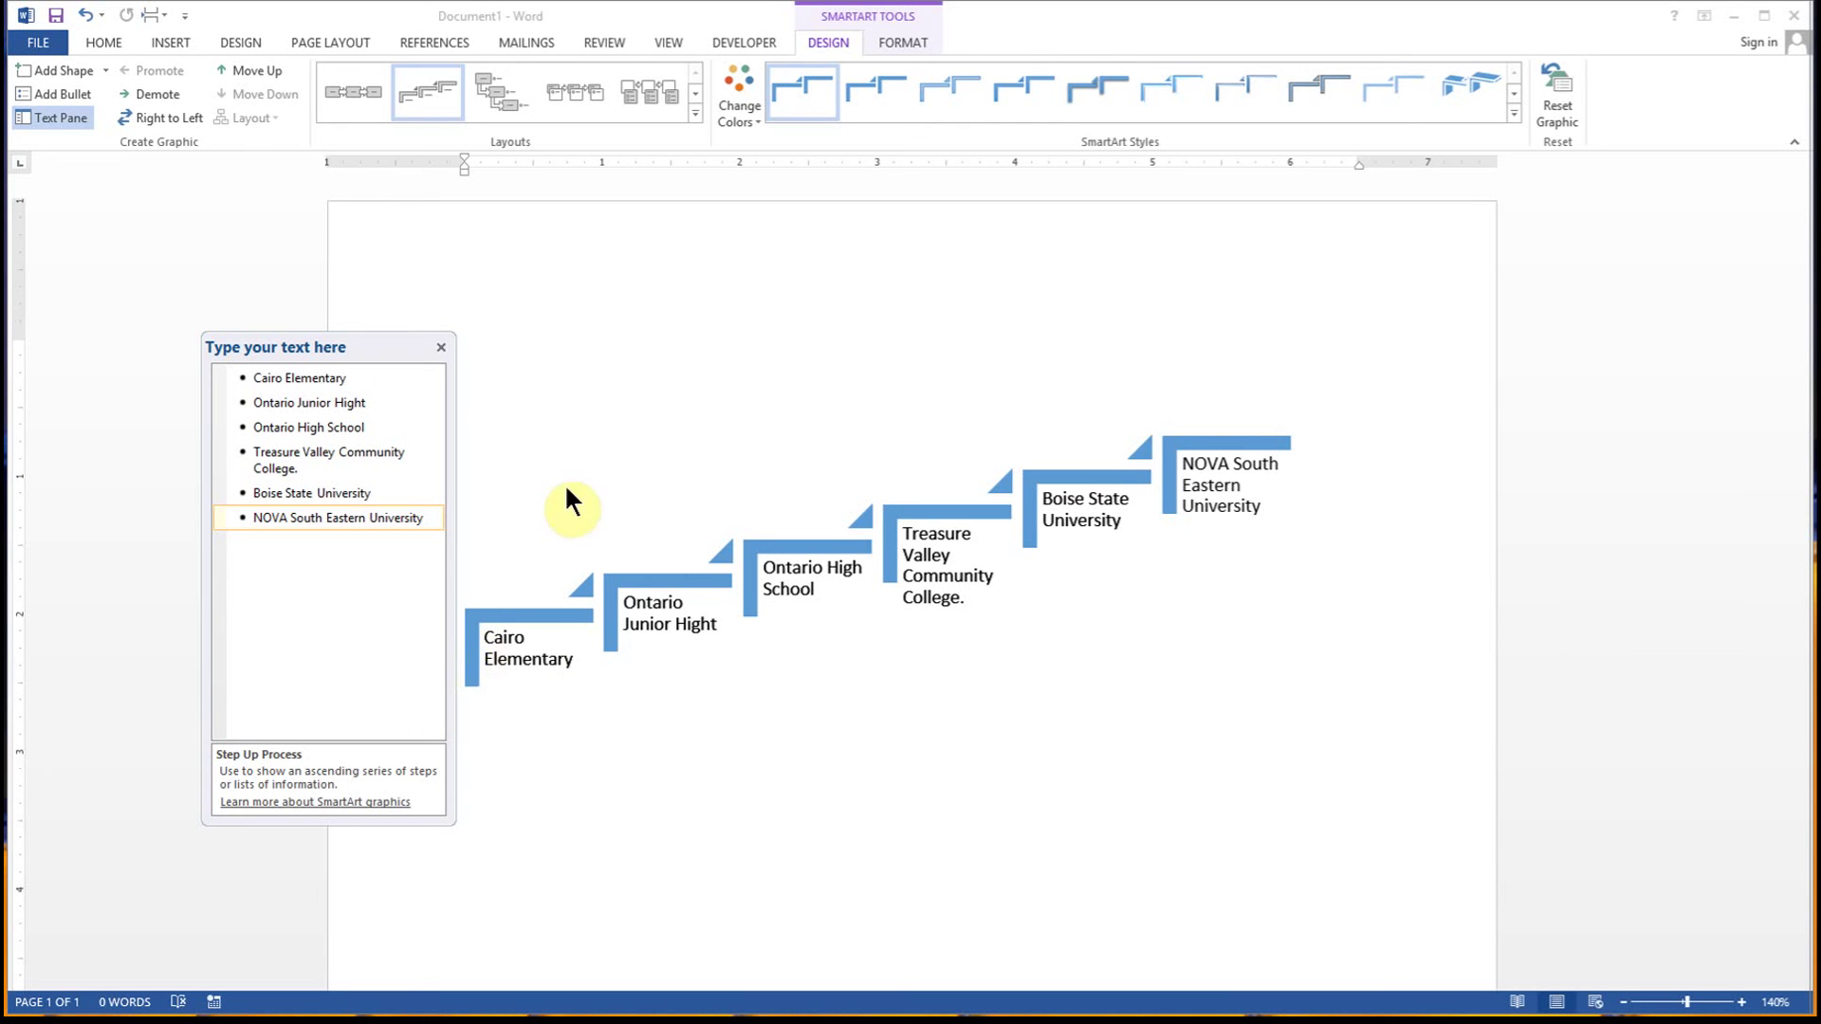
pyautogui.click(441, 350)
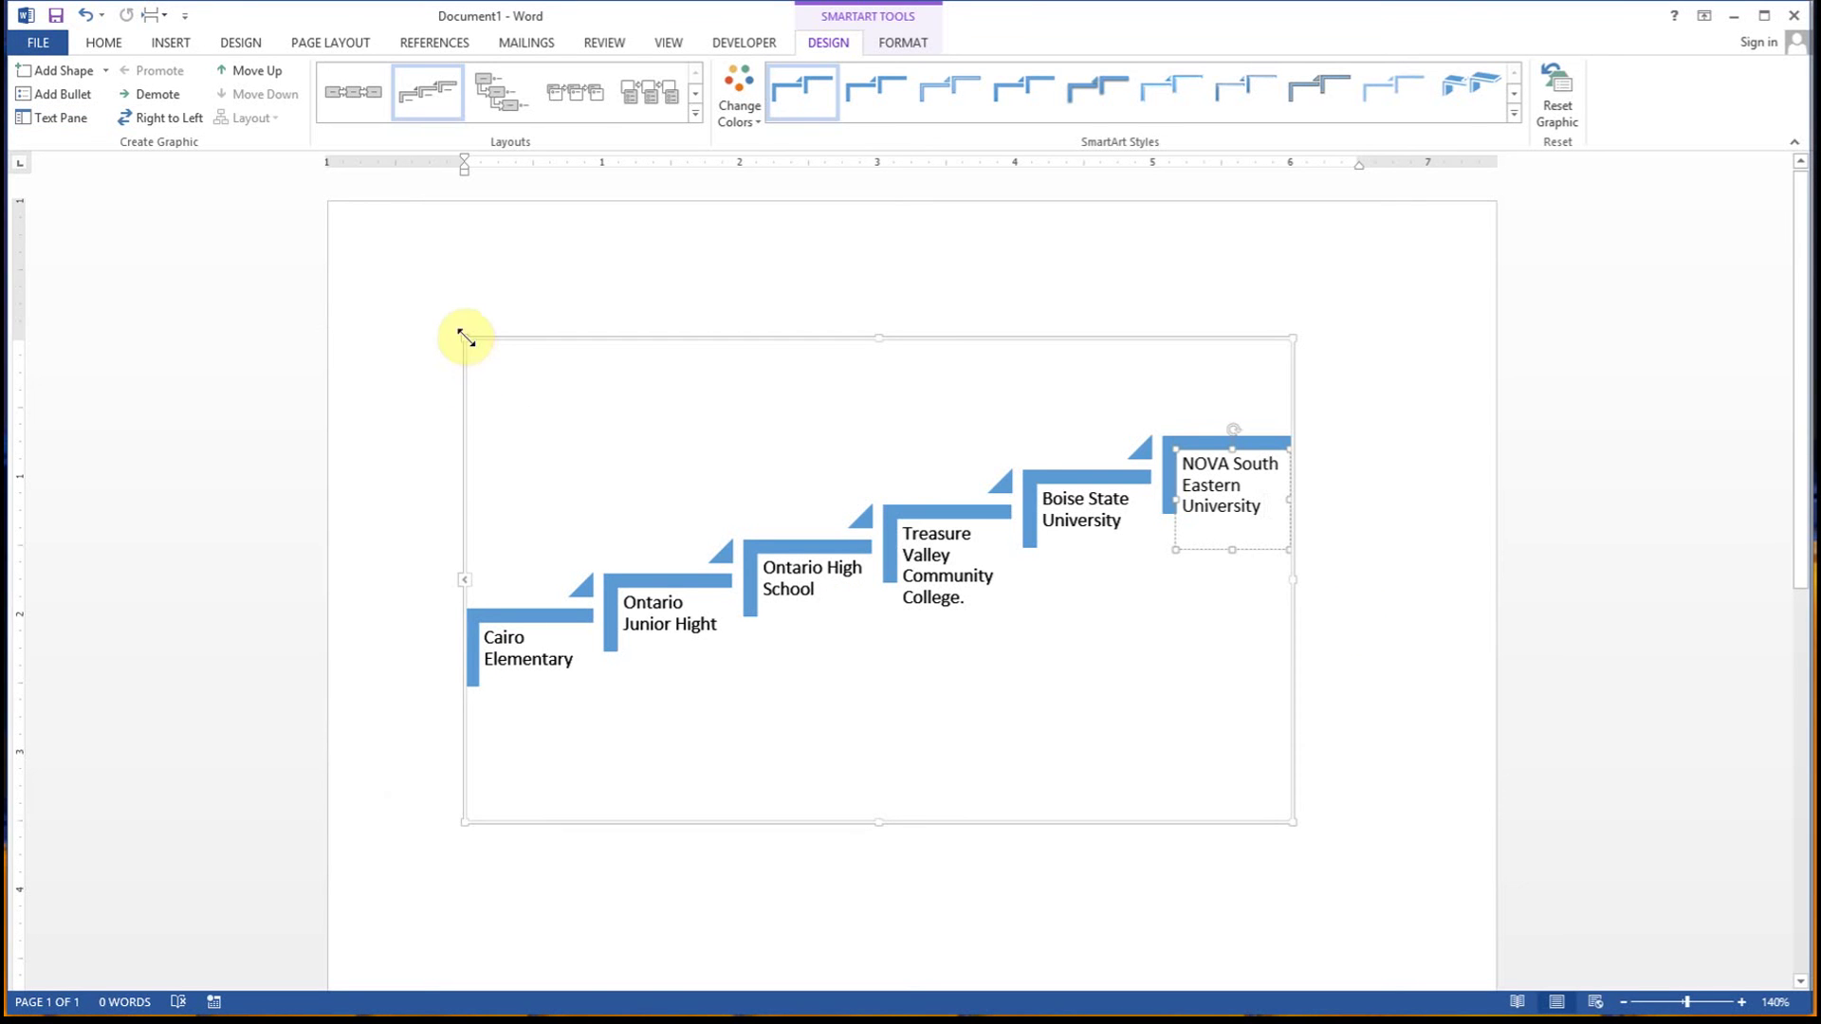
# Enlarge the SmartArt graphic slightly and recolor it with the Colorful variation running from orange through green to blue.
pyautogui.moveTo(466, 337); pyautogui.dragTo(412, 322)
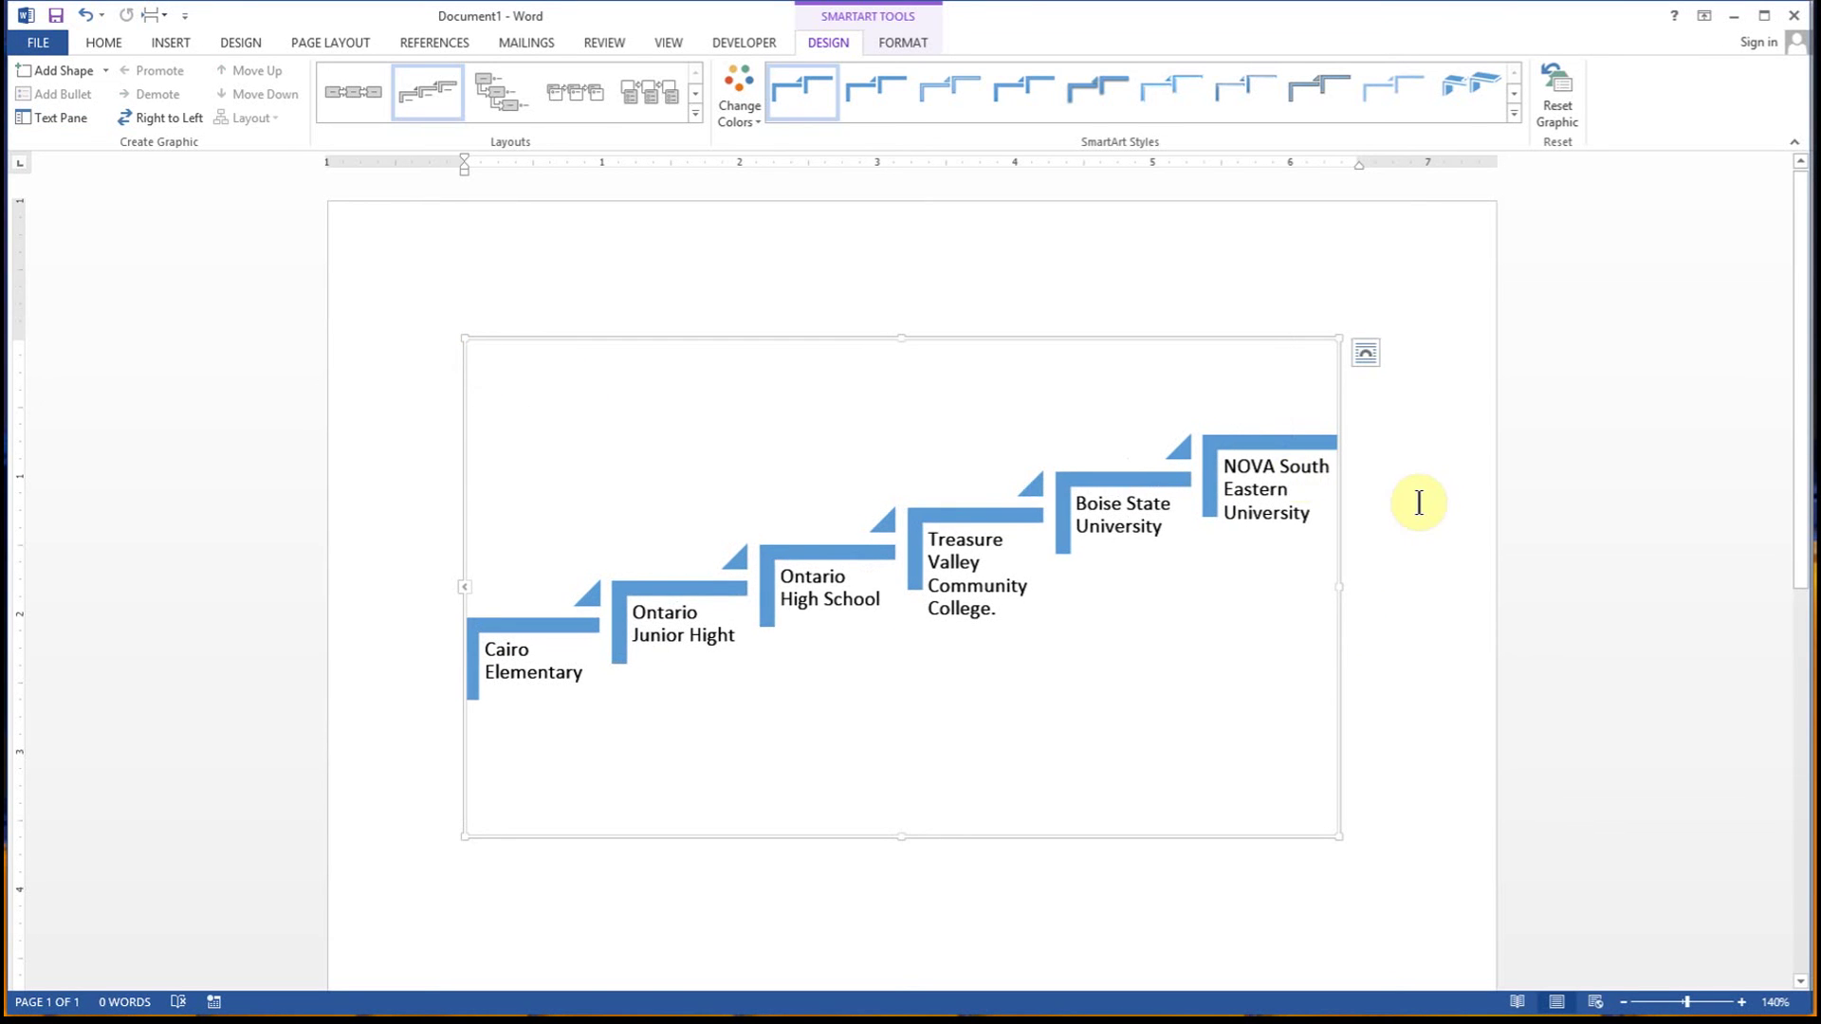
pyautogui.click(745, 121)
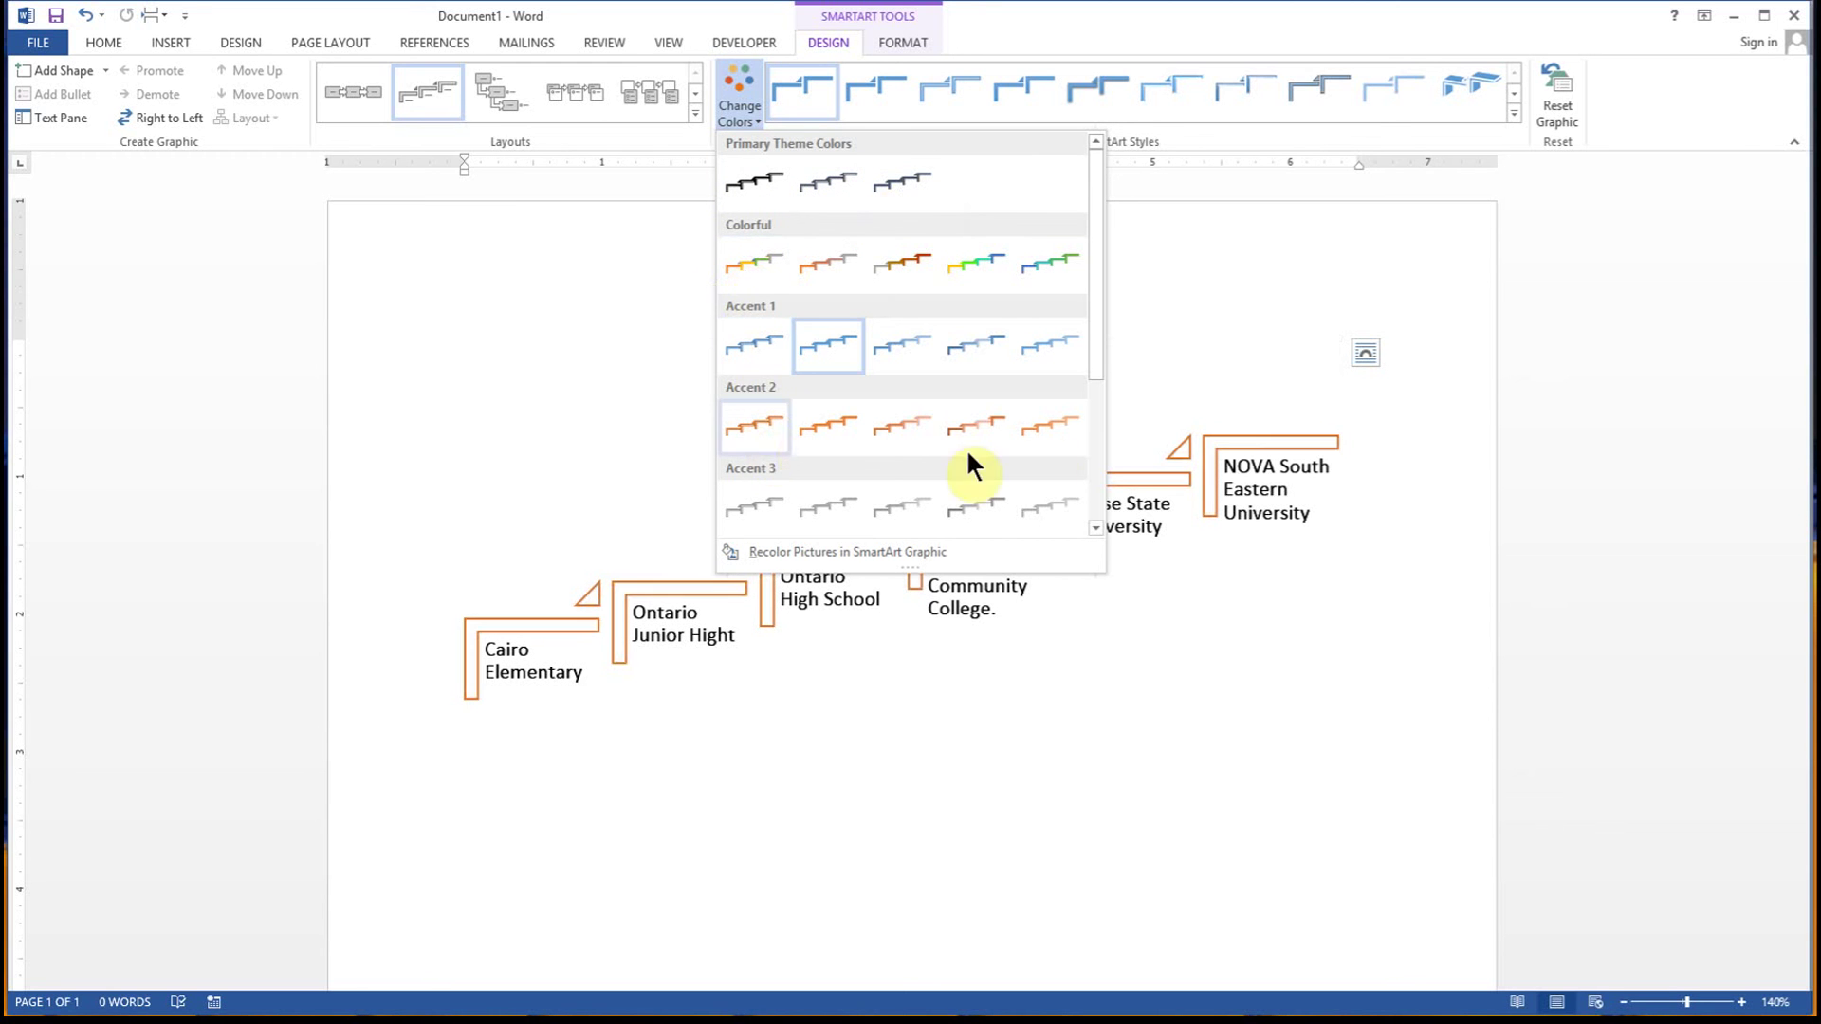
pyautogui.moveTo(1096, 320); pyautogui.dragTo(1087, 501)
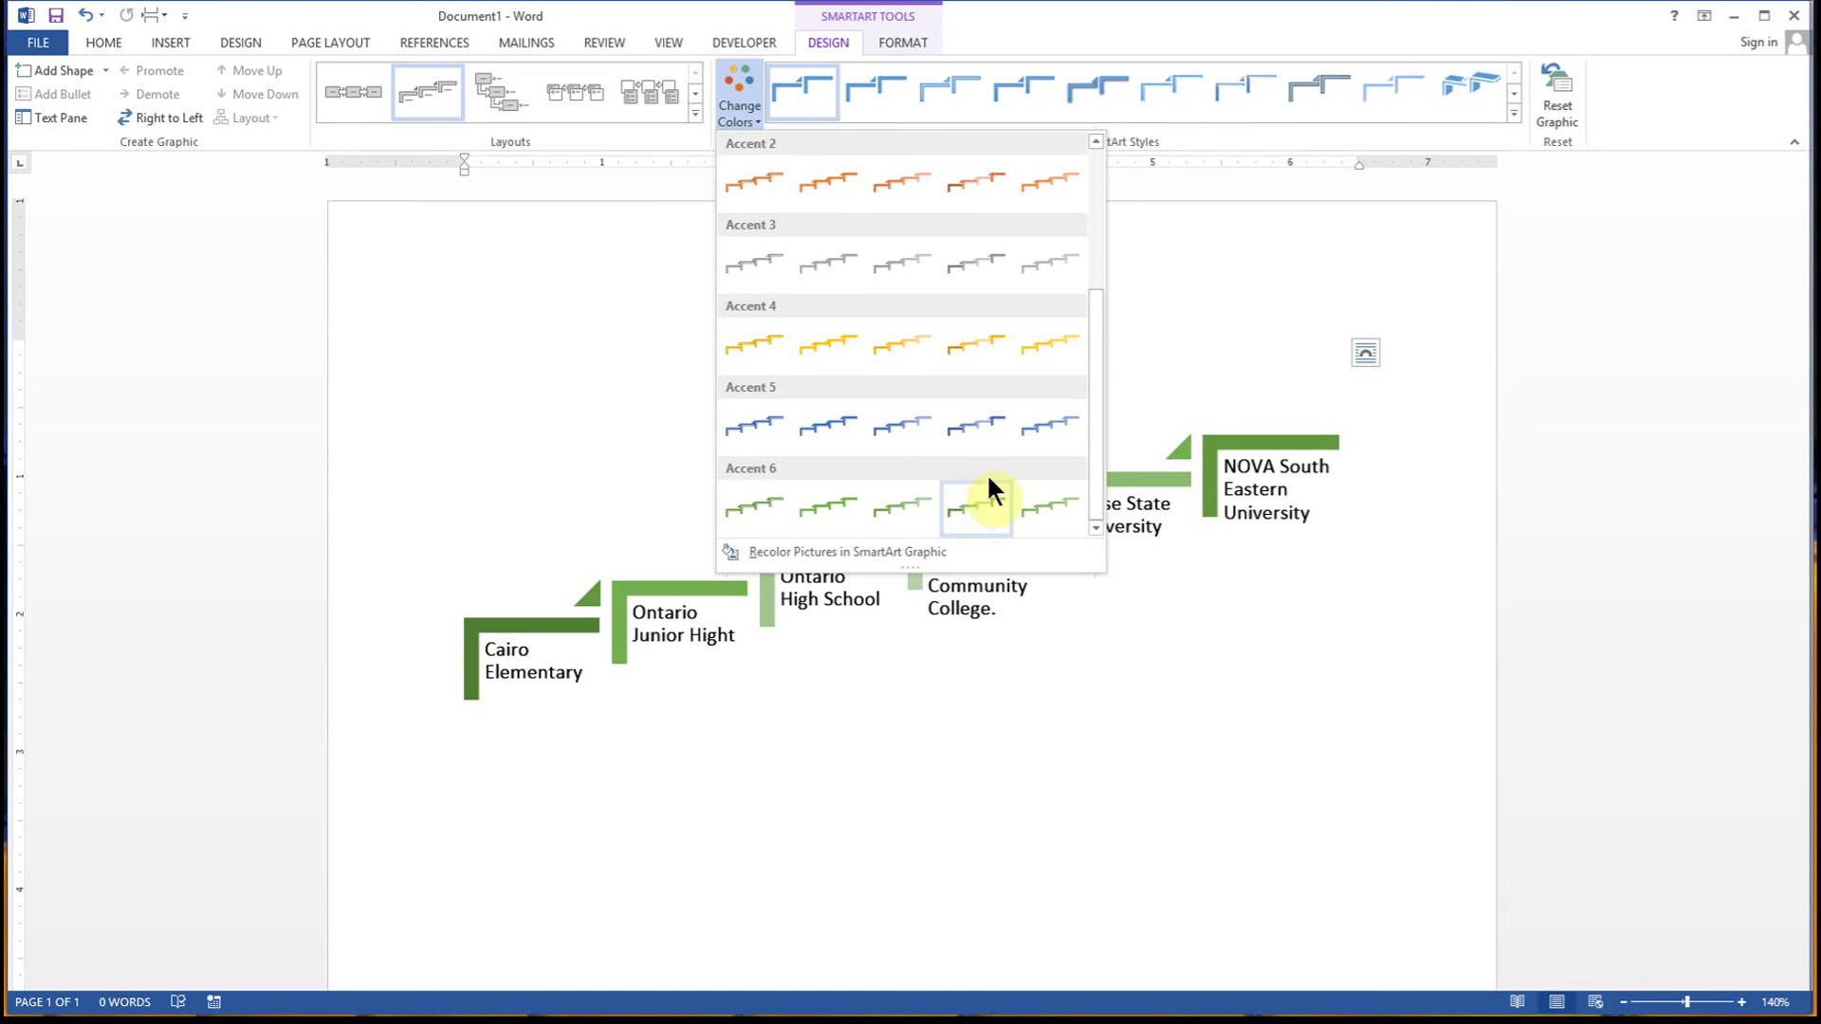
pyautogui.moveTo(1100, 407); pyautogui.dragTo(1101, 310)
pyautogui.click(981, 205)
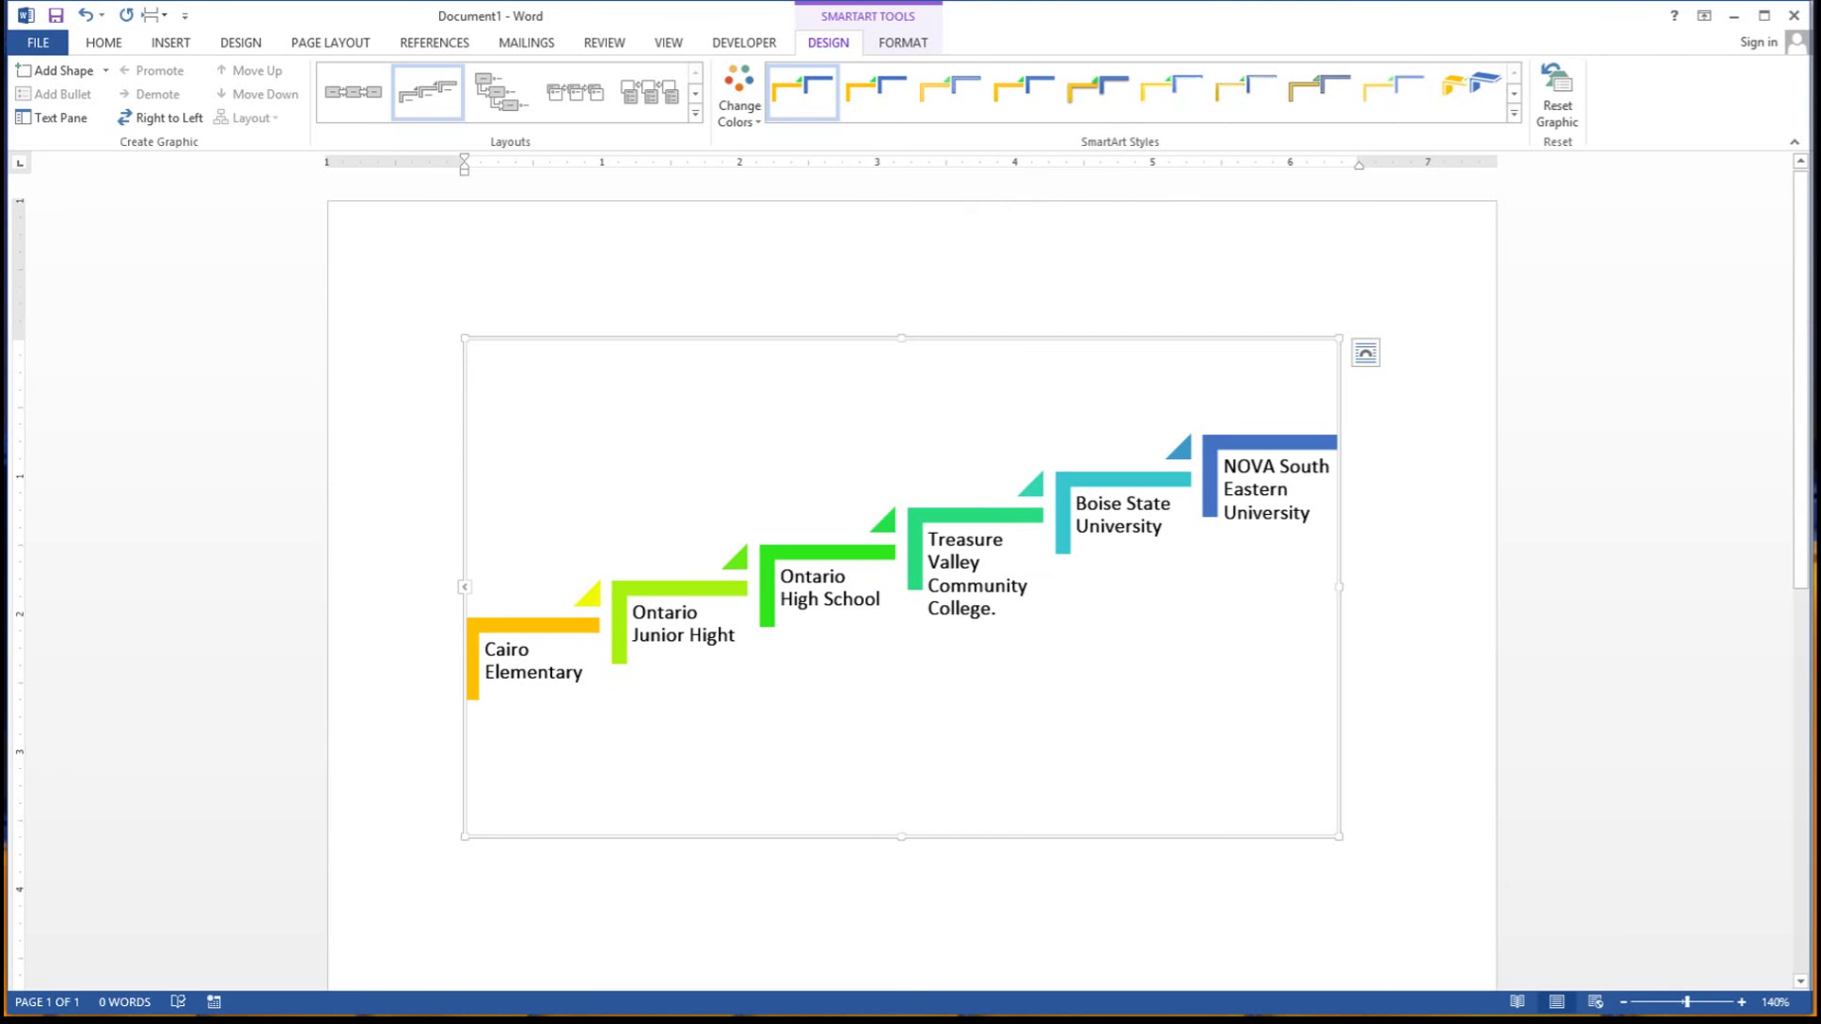
# Set the page orientation to Landscape and enlarge the SmartArt graphic to about 8.5 inches wide.
pyautogui.click(1286, 880)
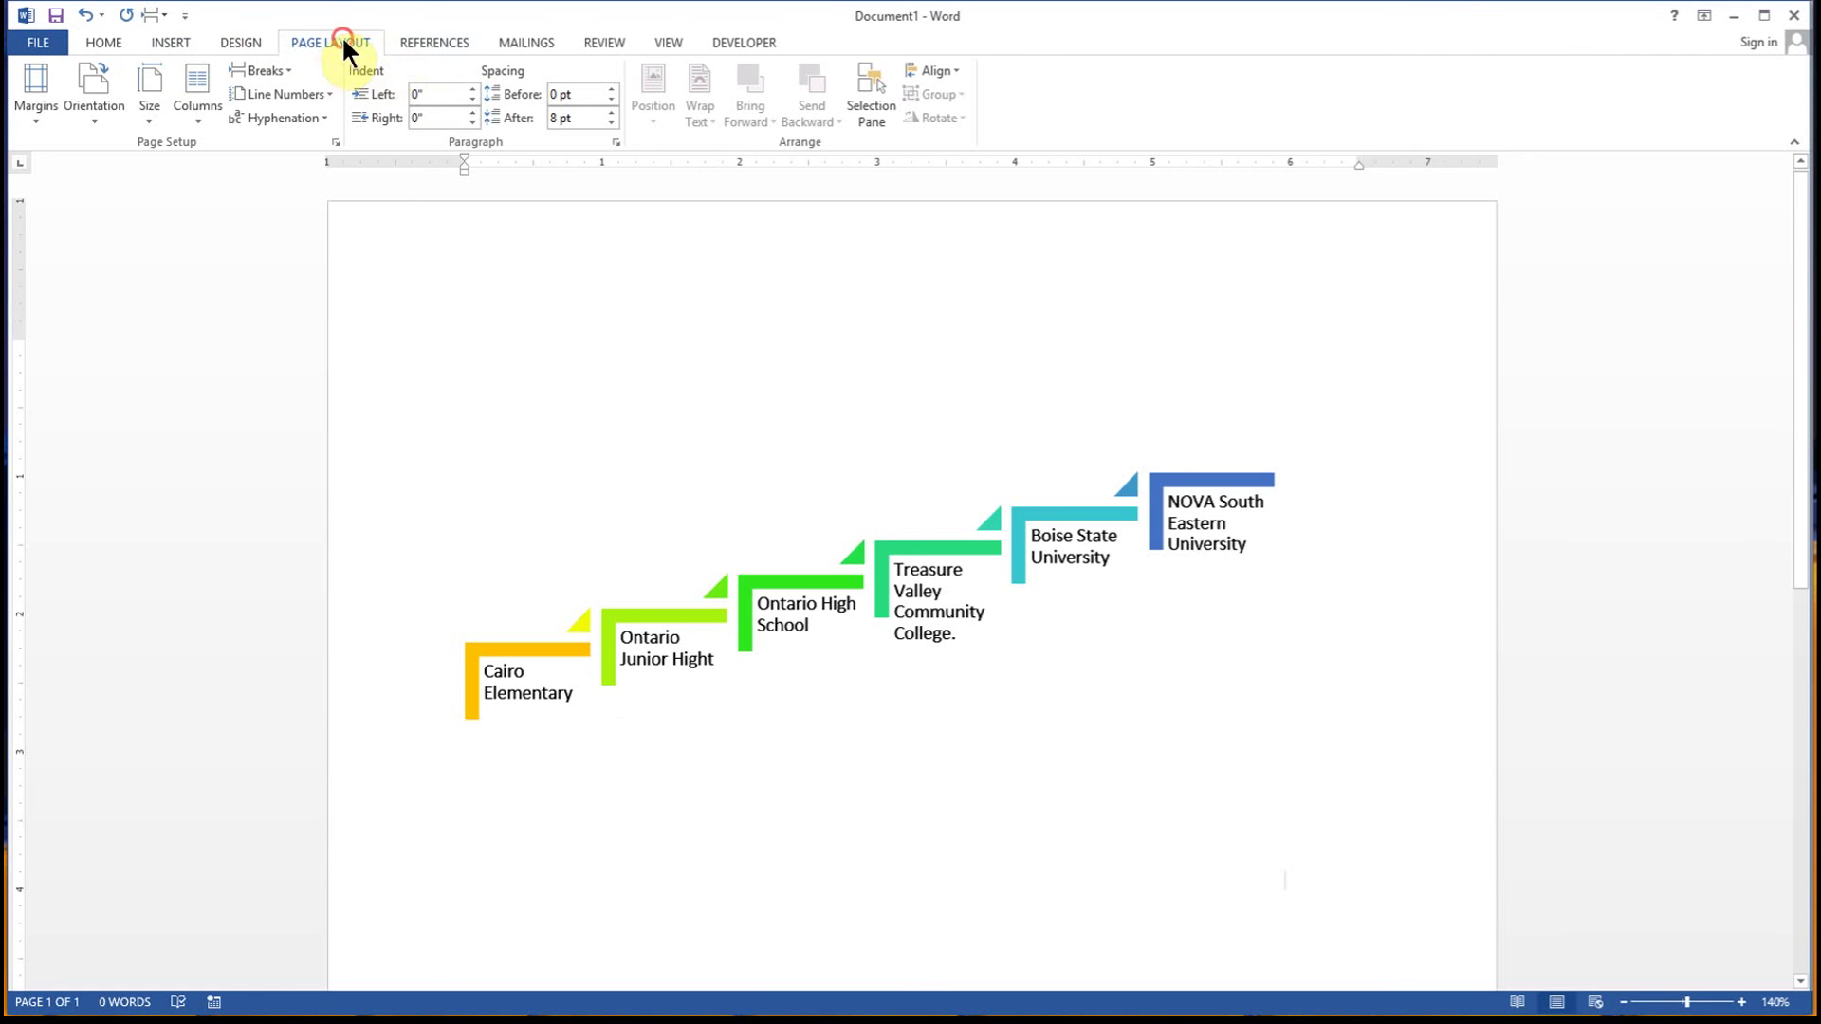
pyautogui.click(93, 117)
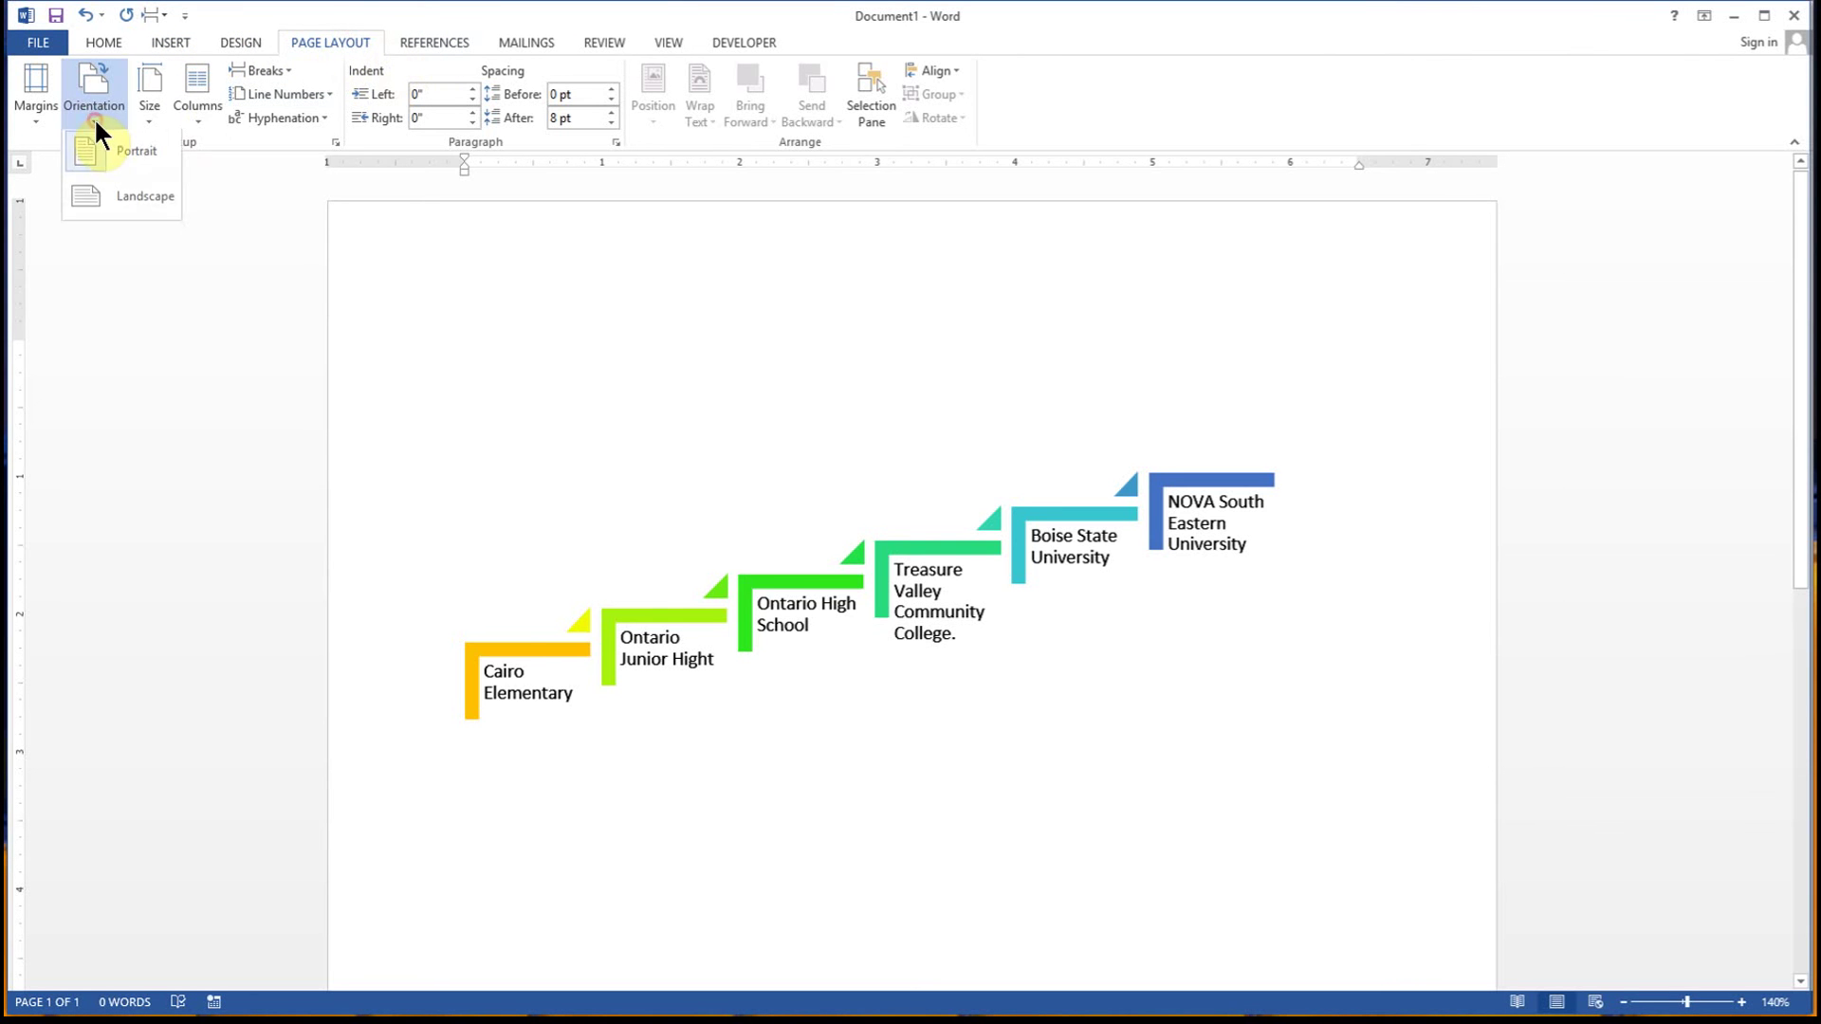
pyautogui.click(72, 186)
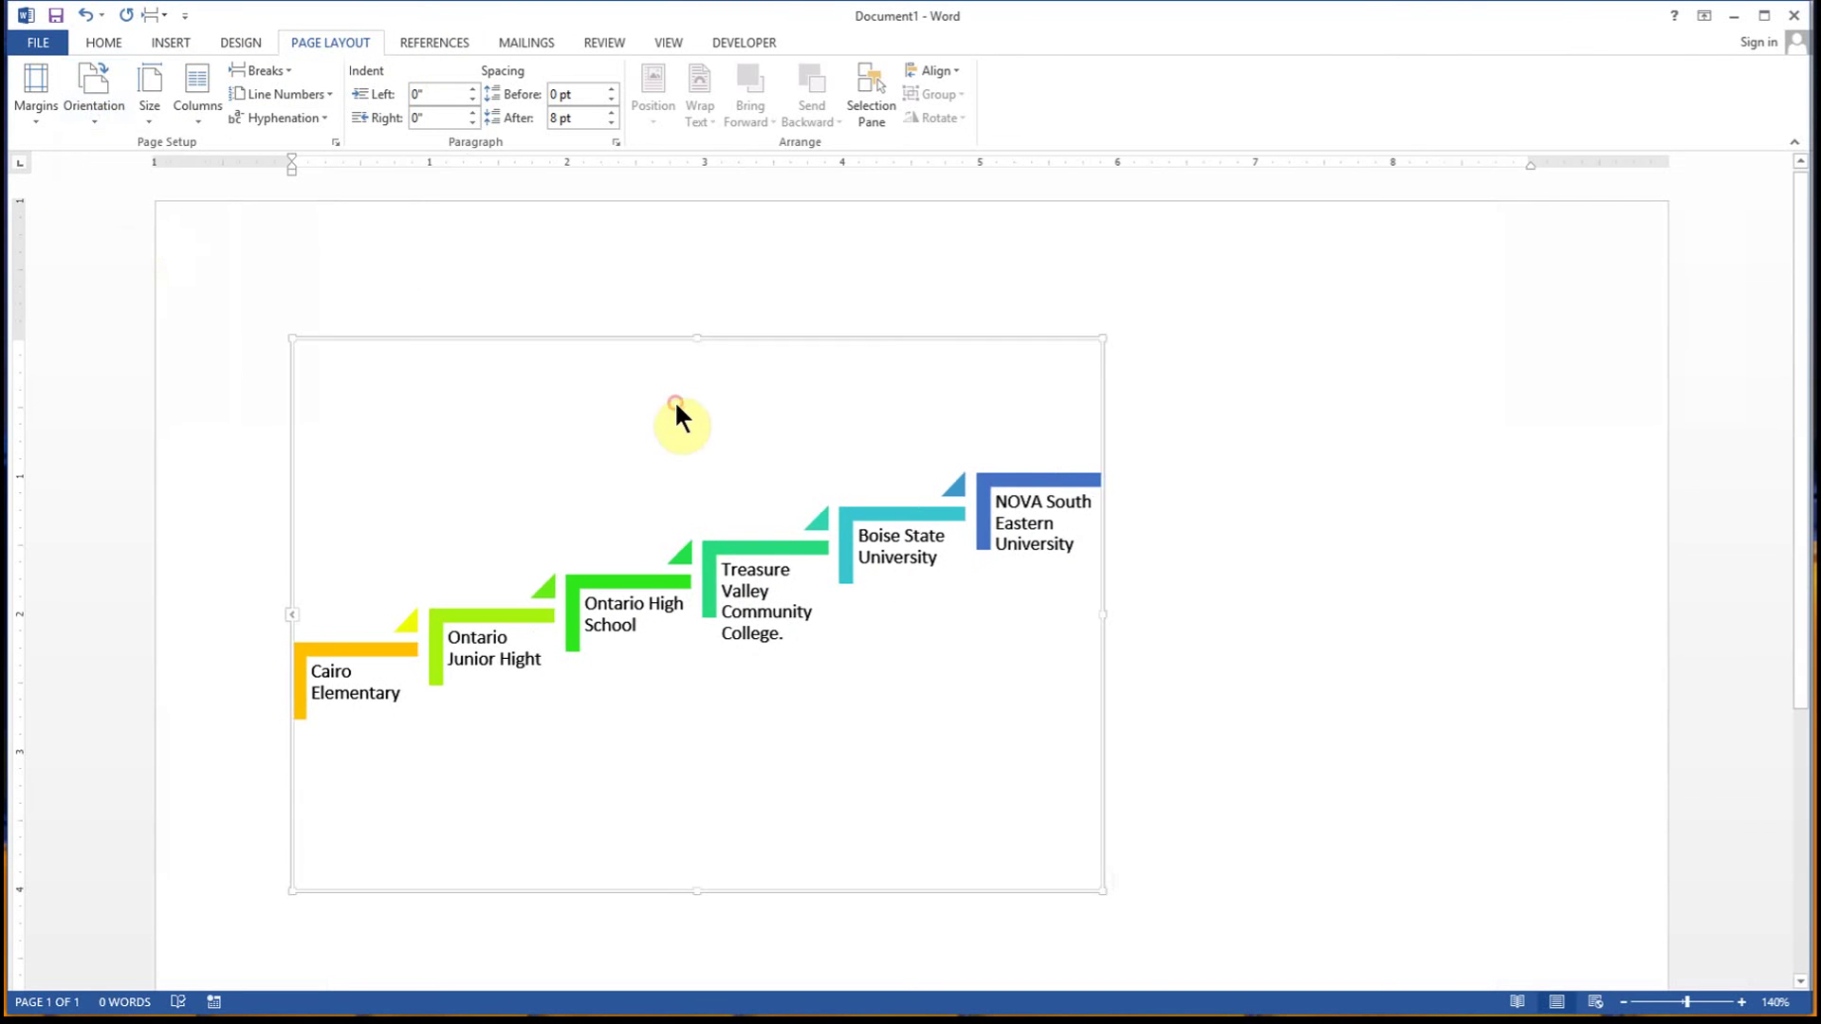
pyautogui.click(670, 415)
pyautogui.moveTo(1101, 892); pyautogui.dragTo(1461, 979)
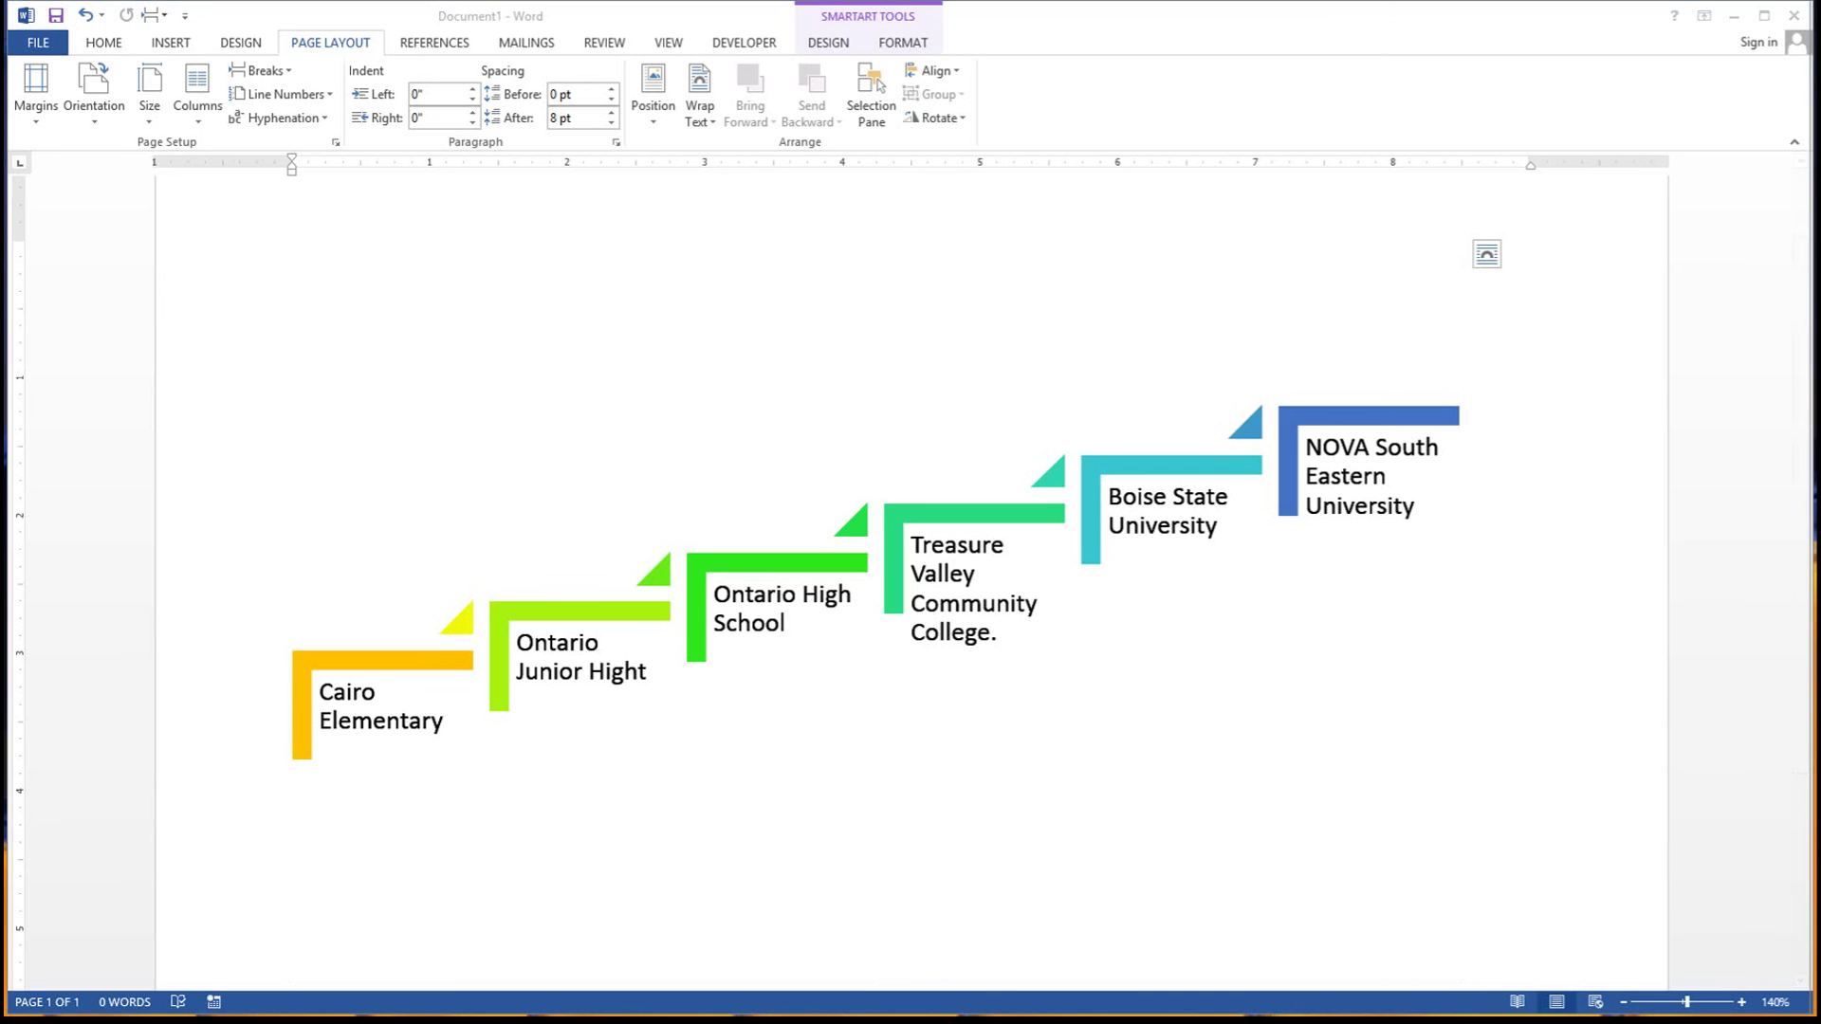
# Search Office.com Clip Art for "playground" pictures to insert into the document.
pyautogui.click(463, 452)
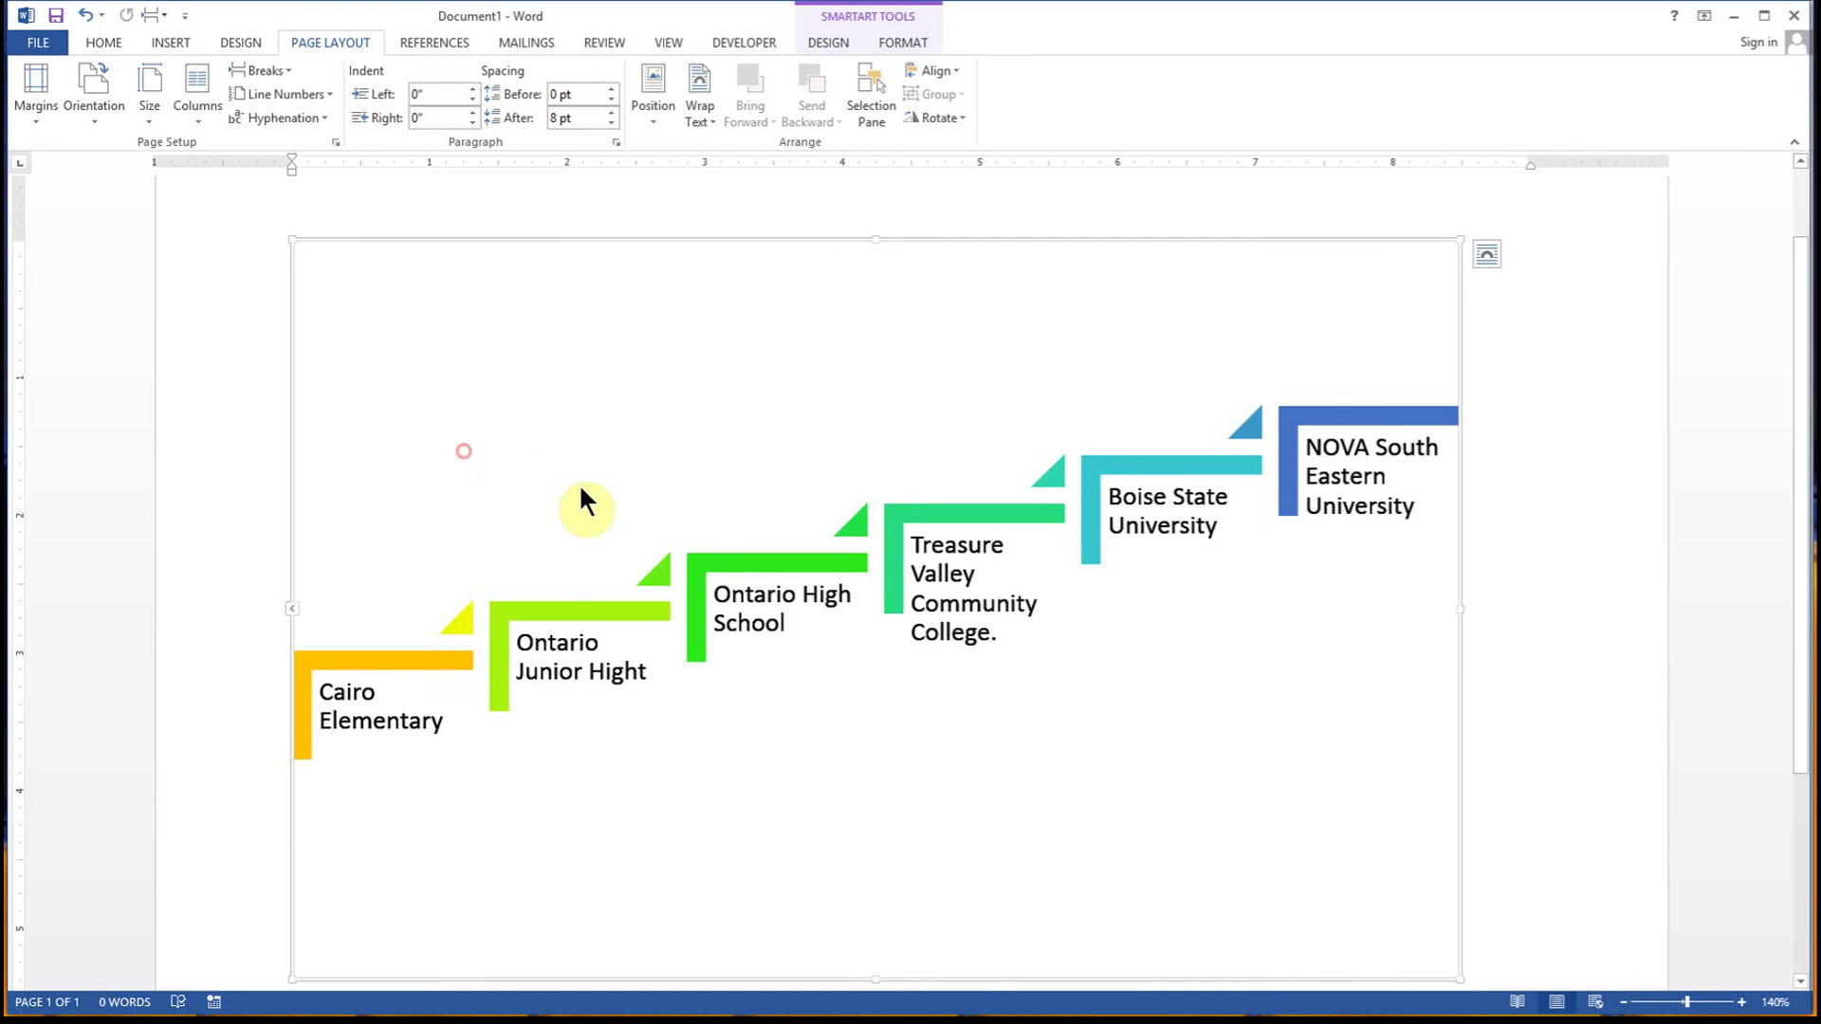
pyautogui.click(110, 35)
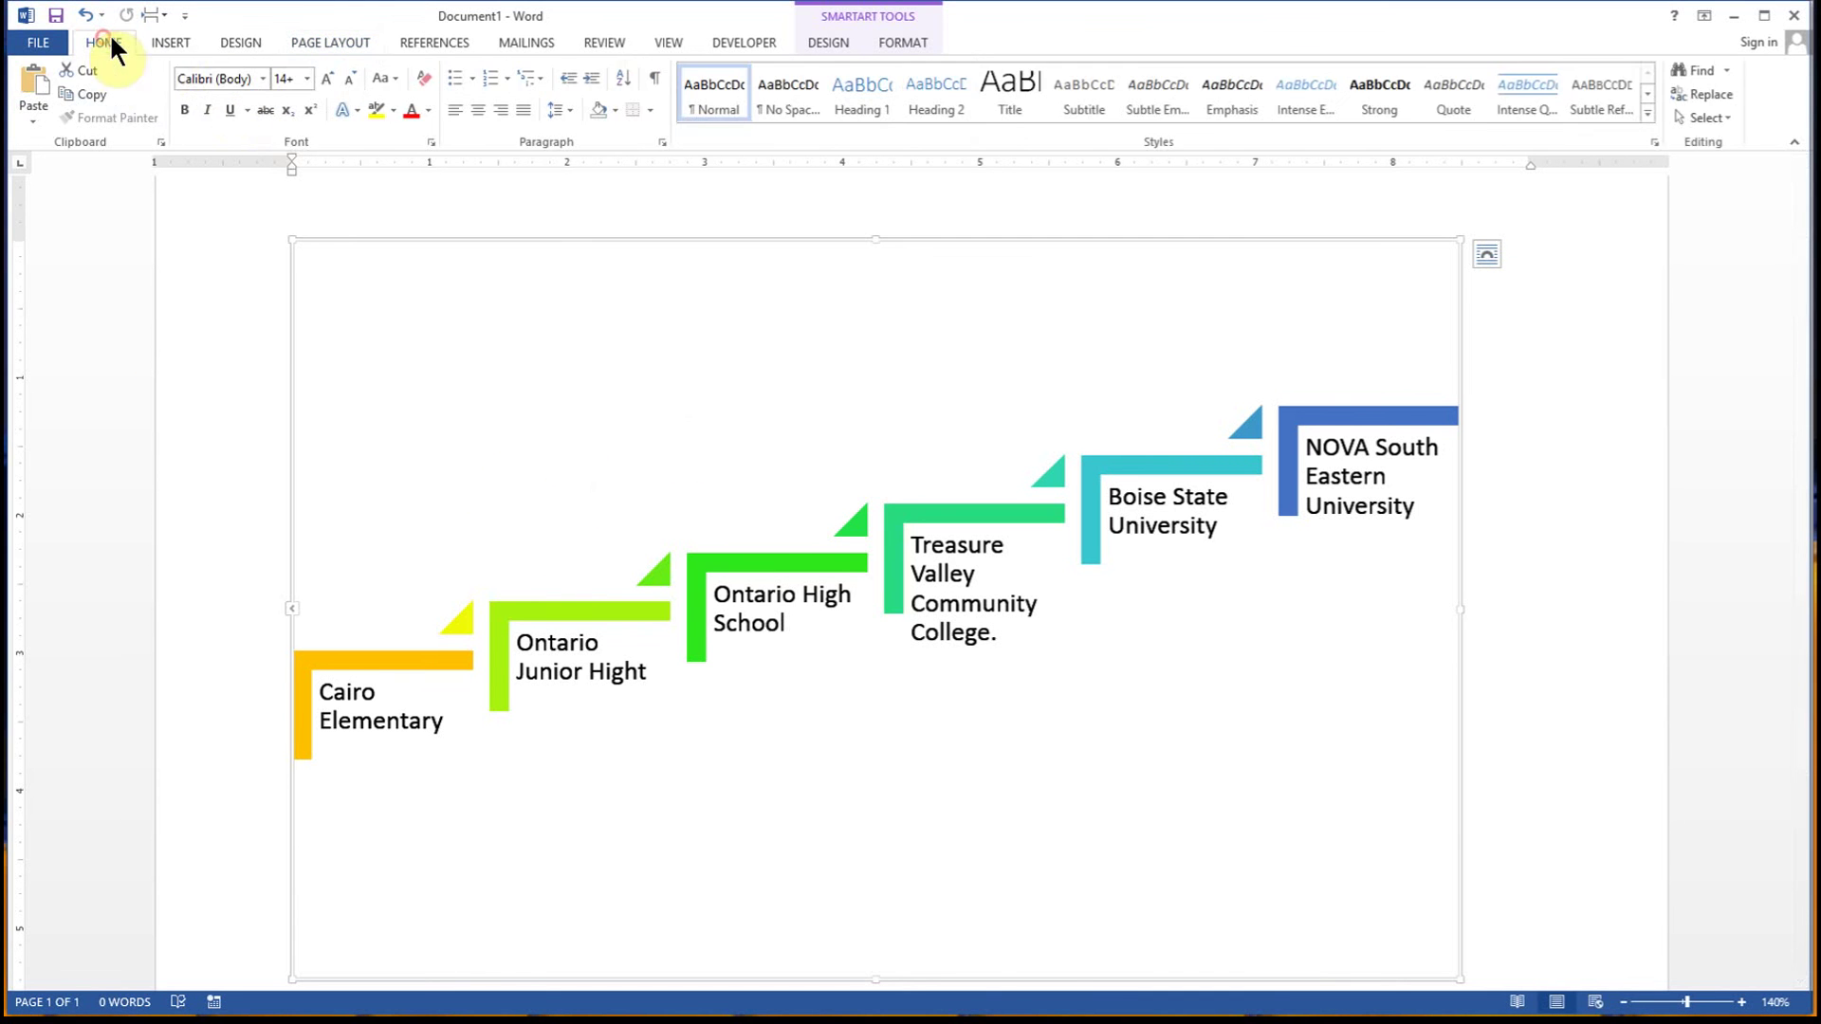
pyautogui.click(162, 43)
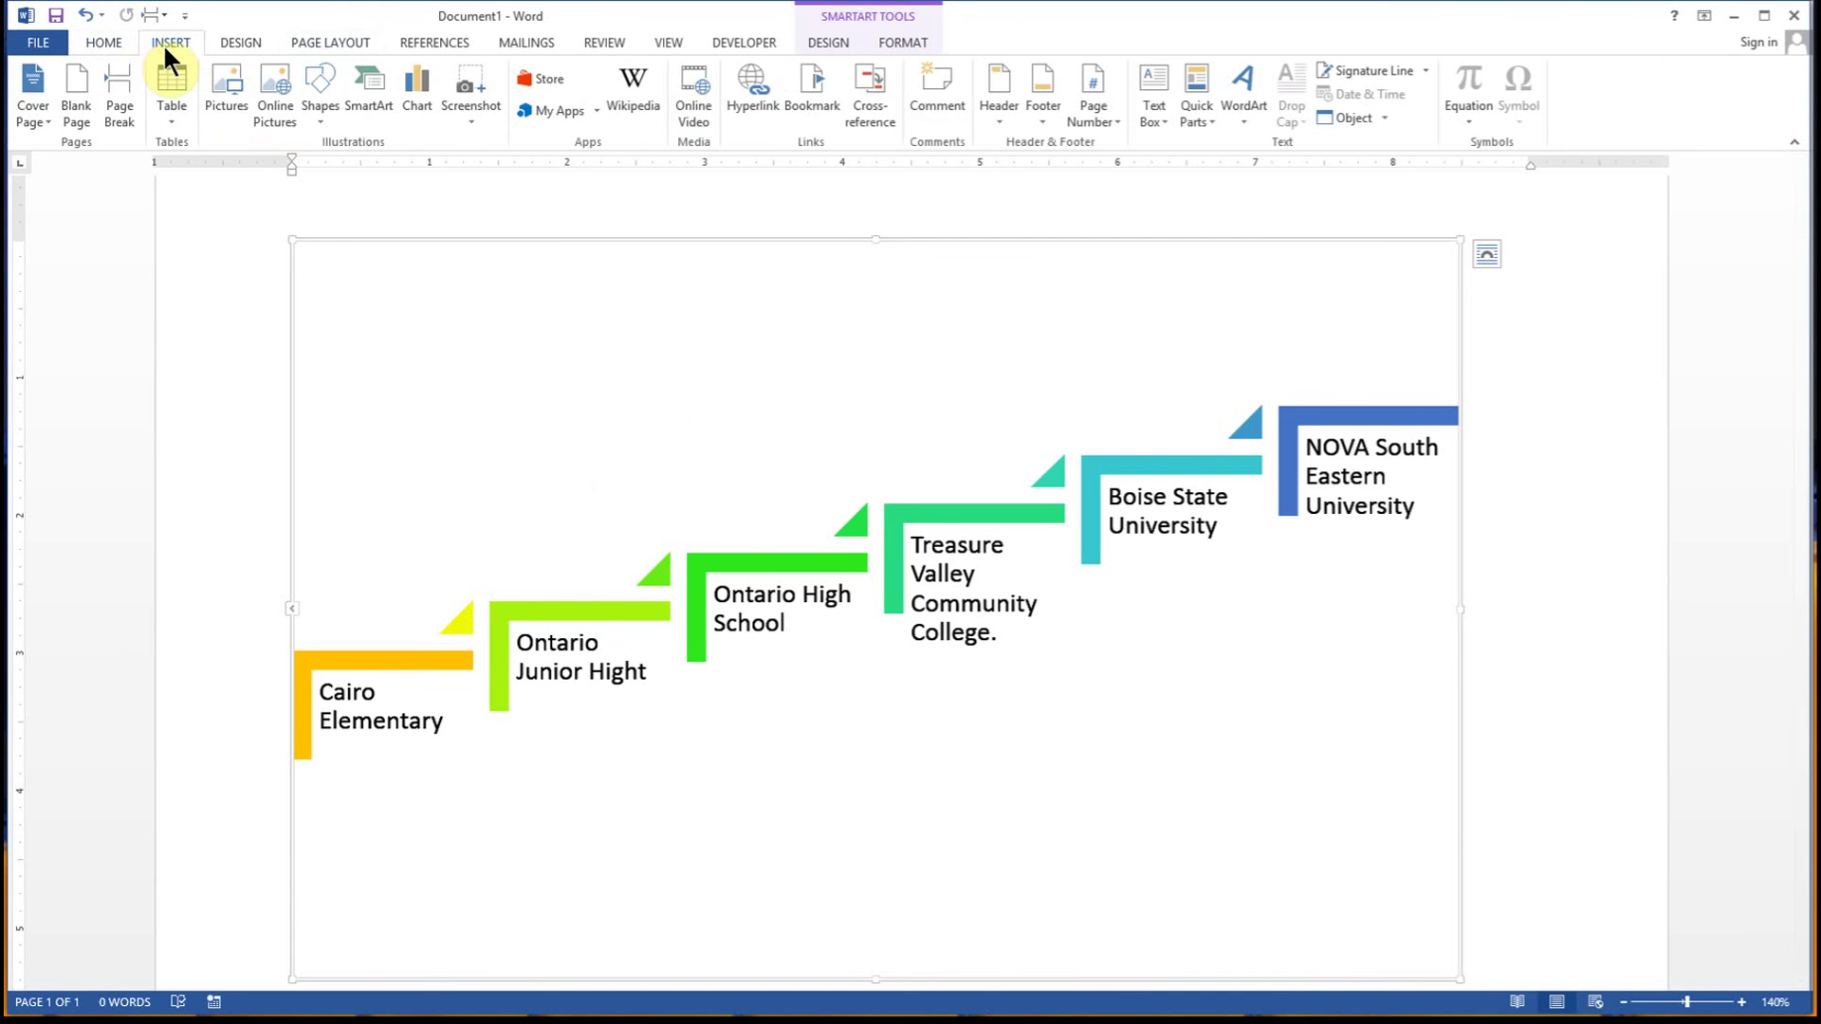
pyautogui.click(279, 93)
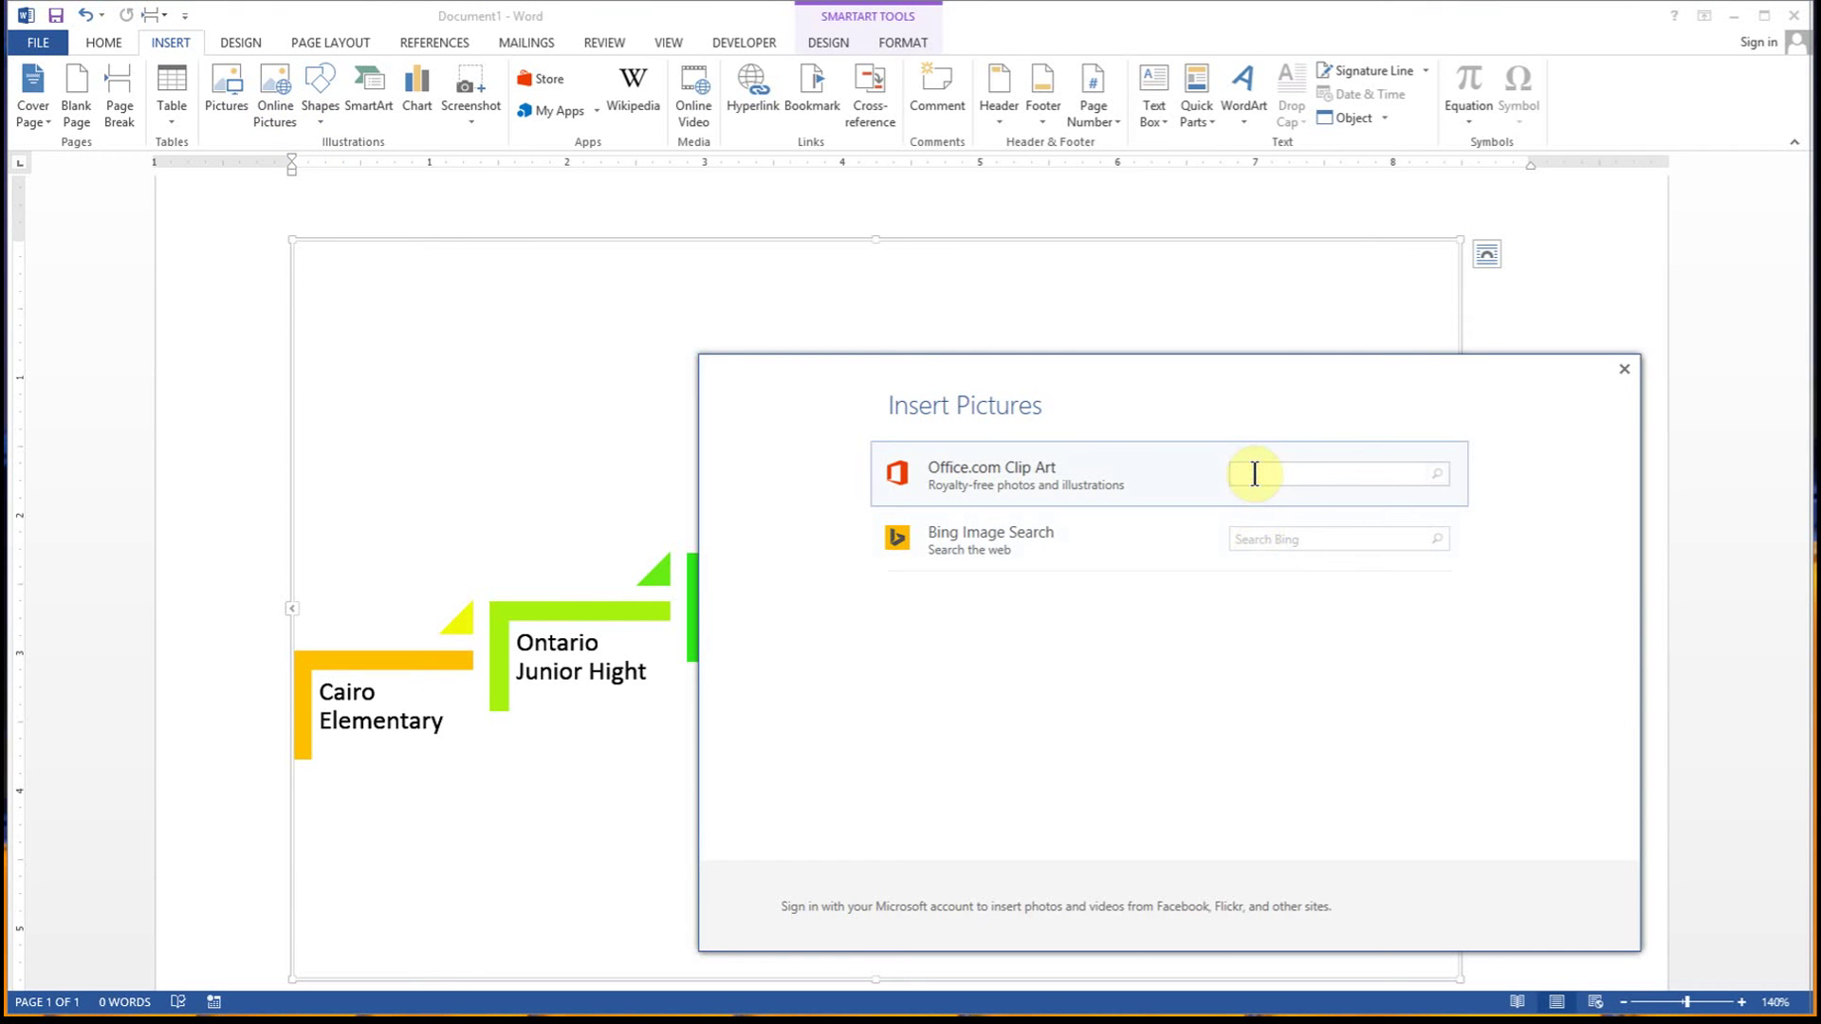
pyautogui.write('layground')
pyautogui.press('Return')
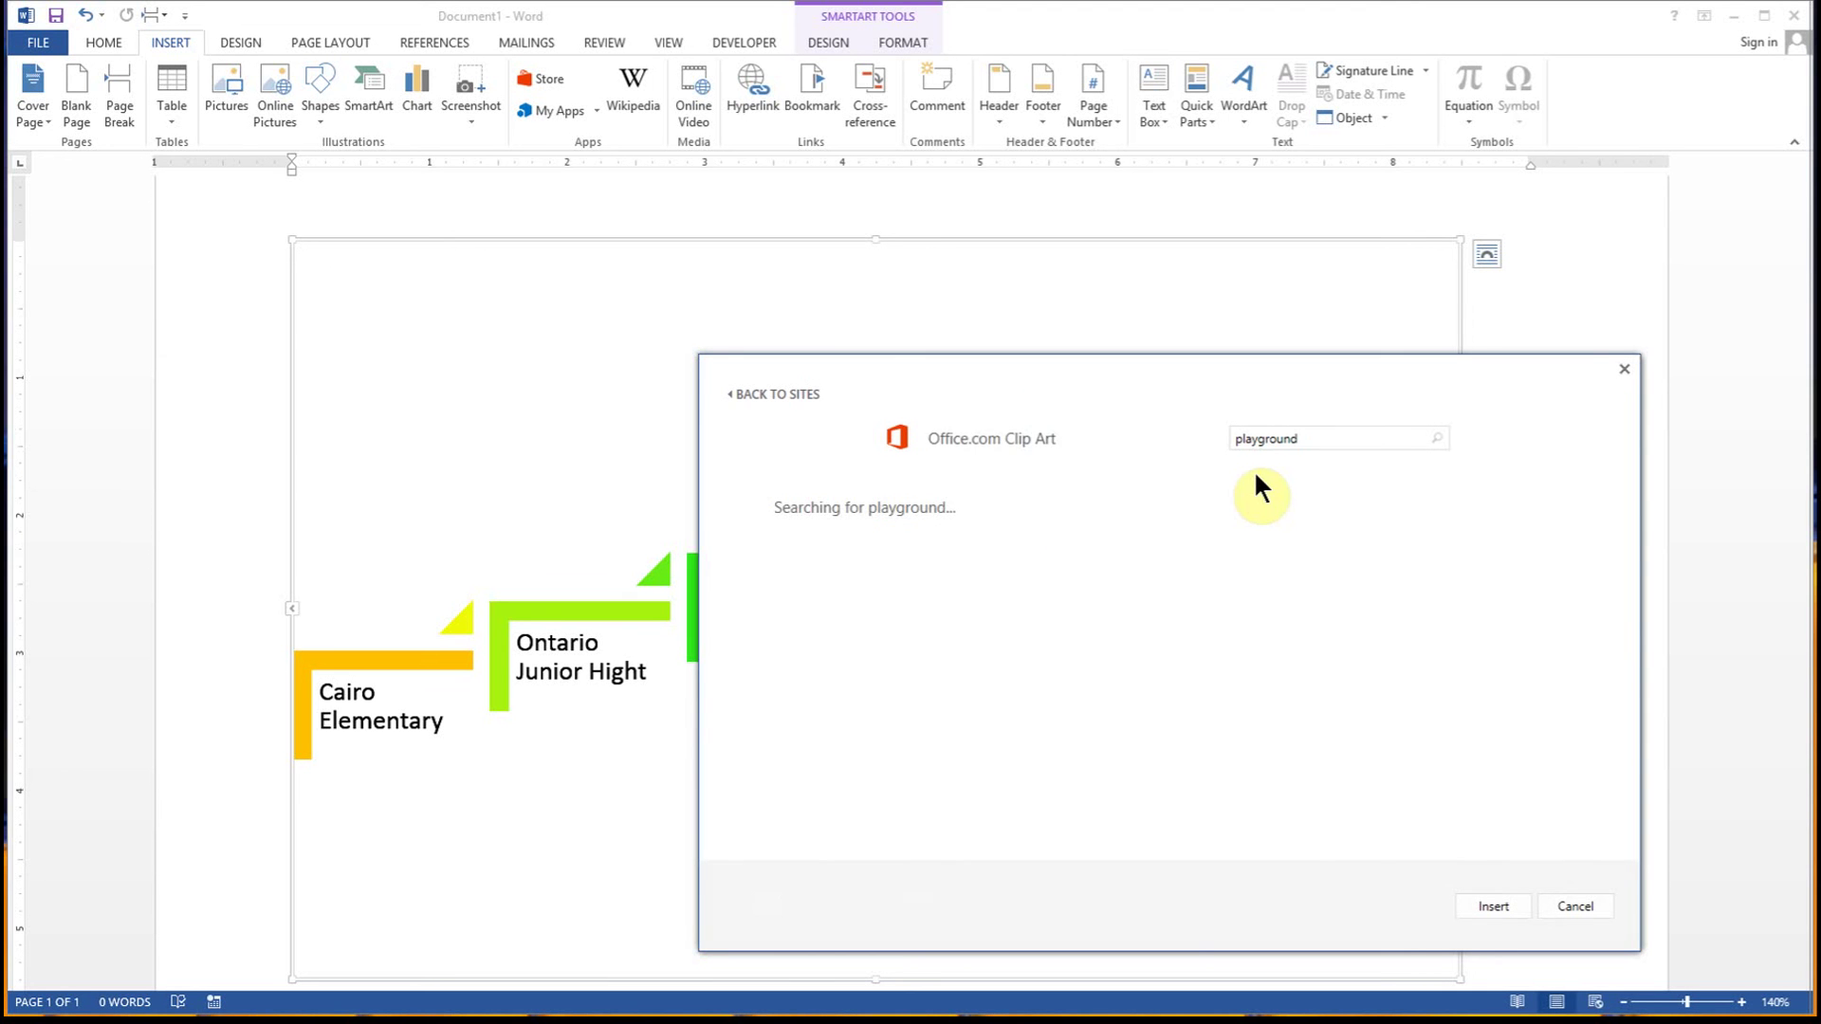